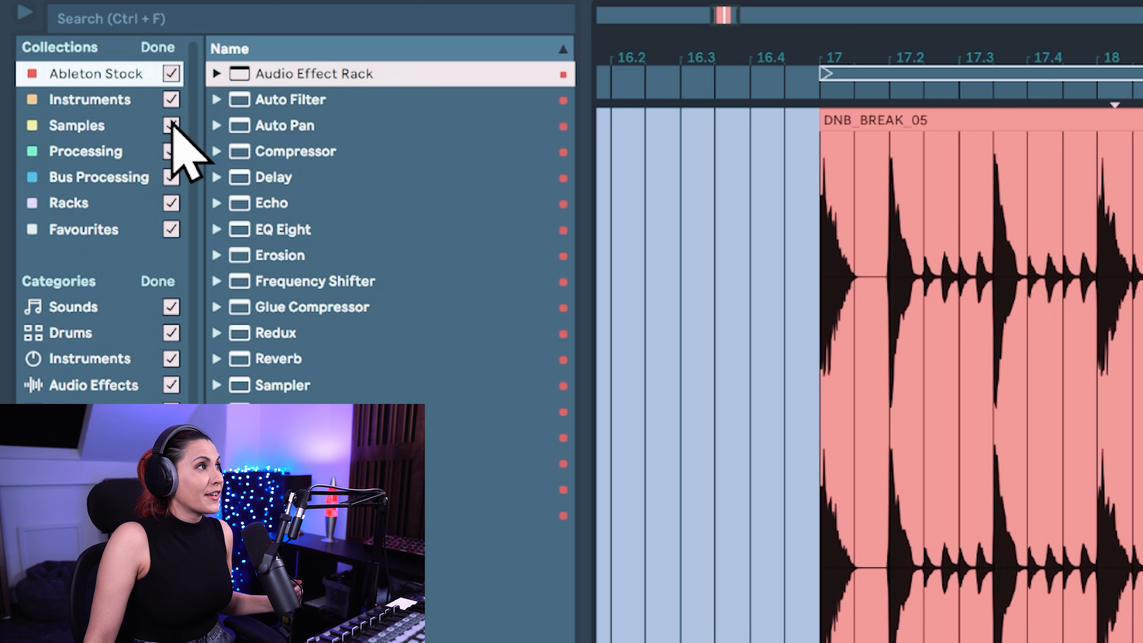
Finish editing which collections are shown in the browser
click(157, 47)
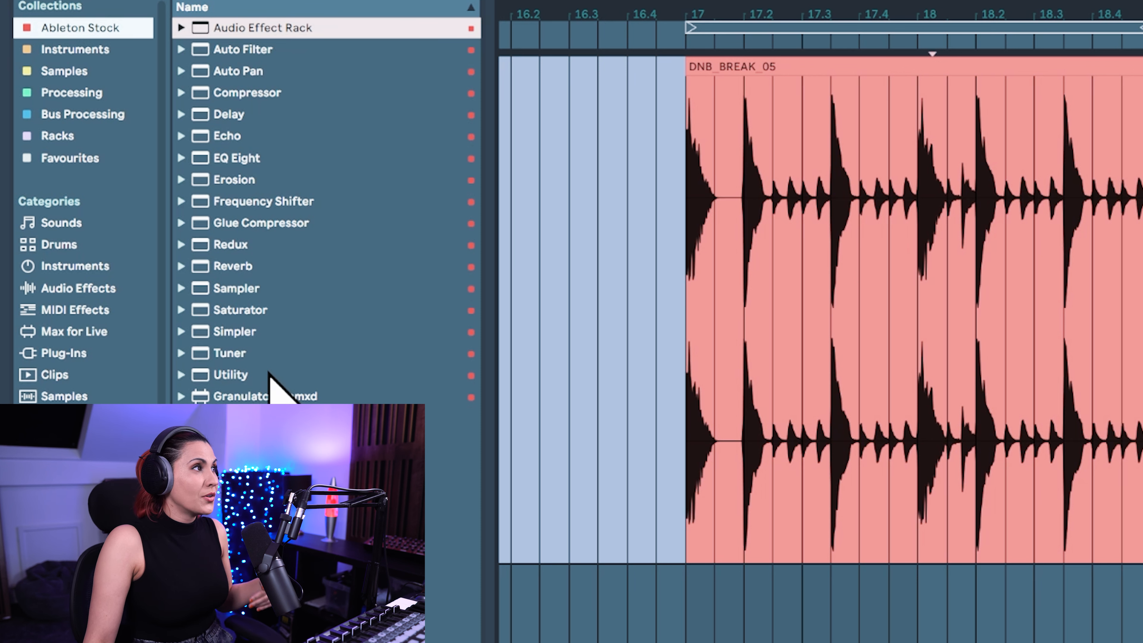
Add the Glue Compressor preset "Mastering - Make It Loud" to the Ableton Stock collection and select it in that collection
click(58, 294)
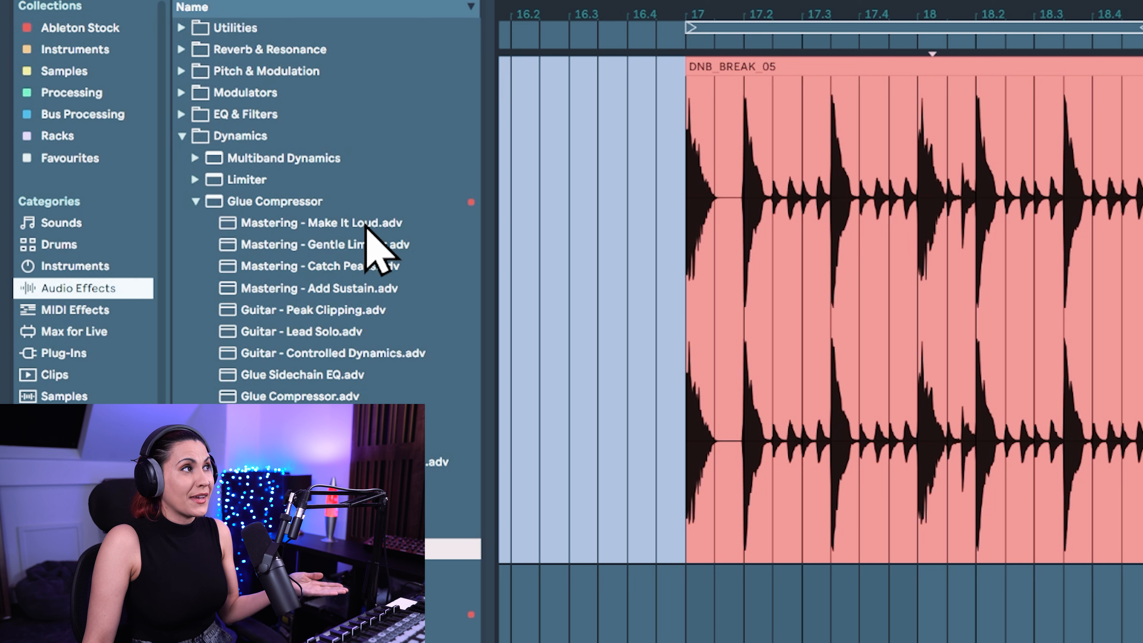
click(301, 229)
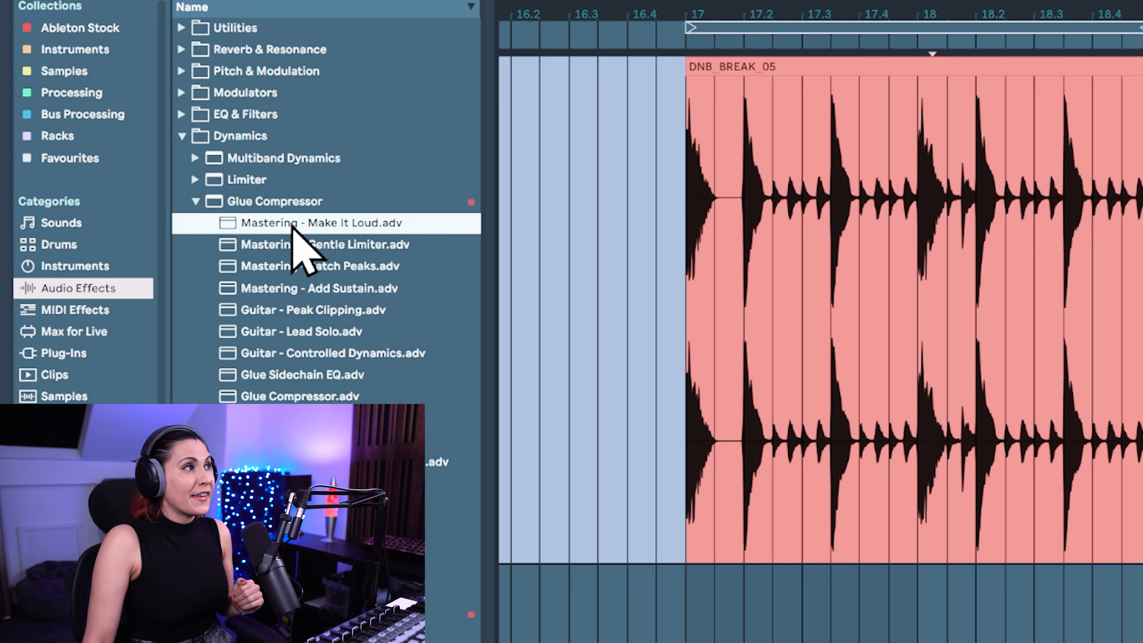
right_click(291, 226)
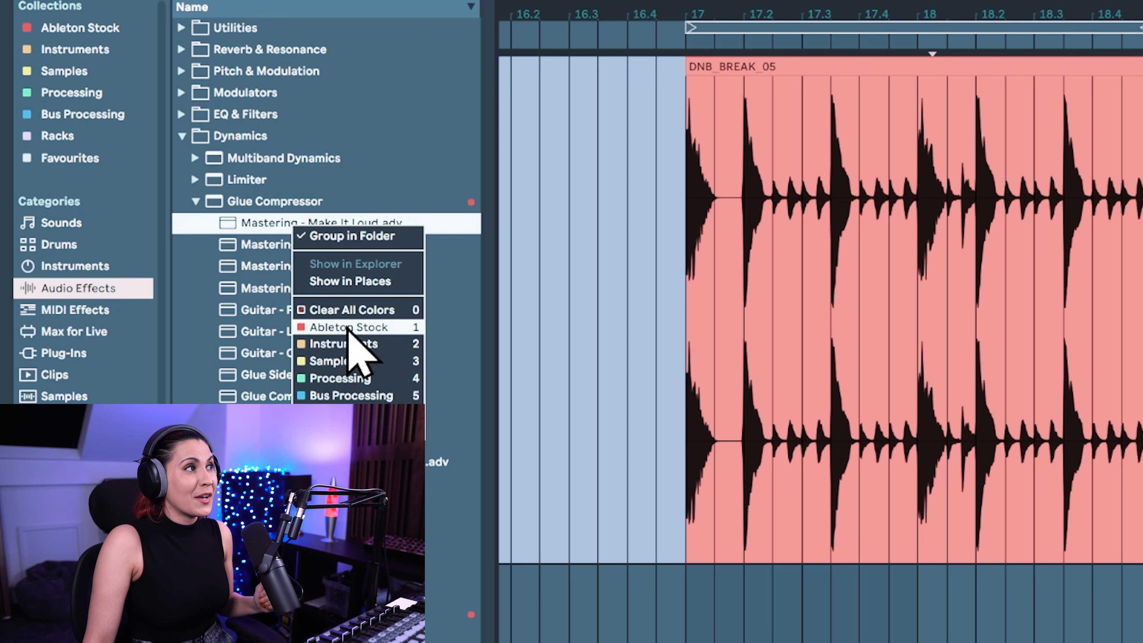
click(350, 328)
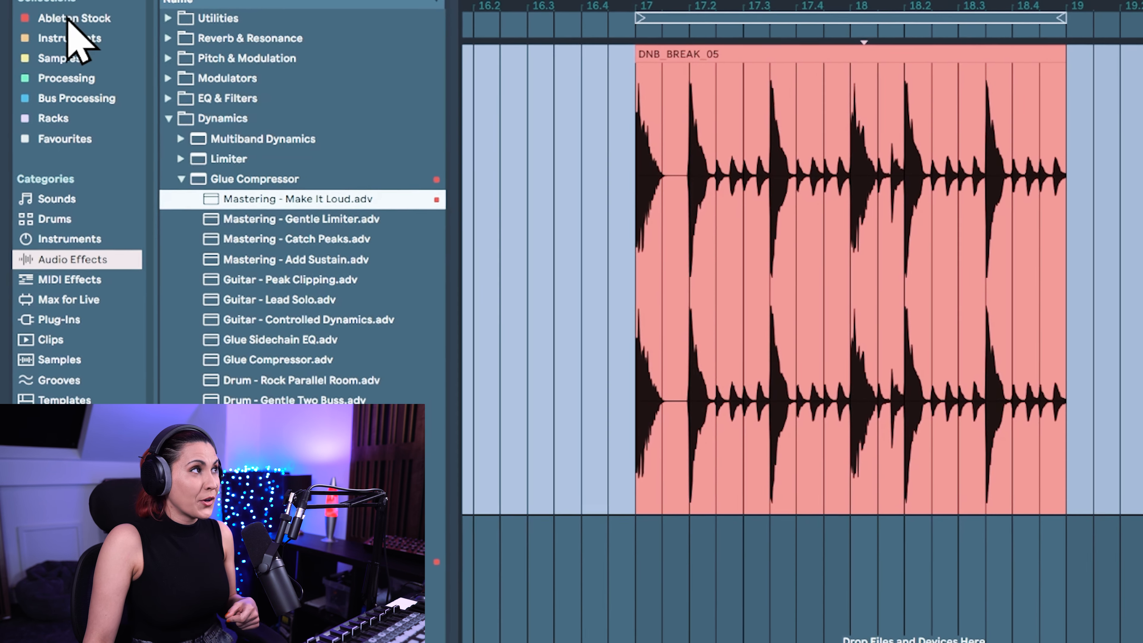
click(54, 31)
click(223, 374)
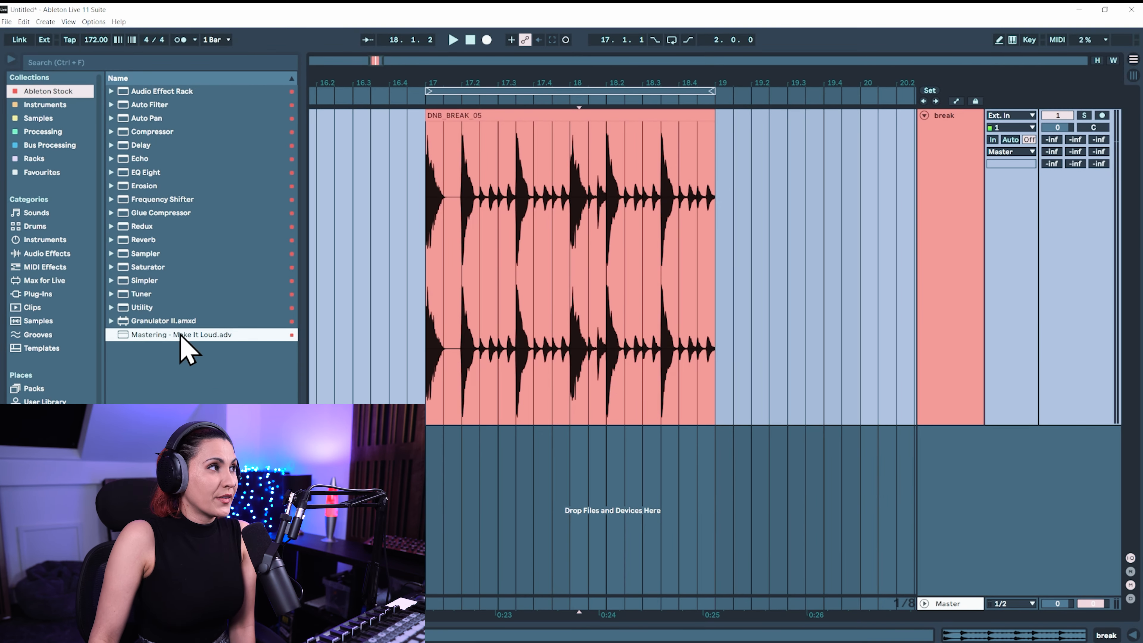
Clear all colors from the "Mastering - Make It Loud" preset and refresh the Ableton Stock collection
right_click(181, 336)
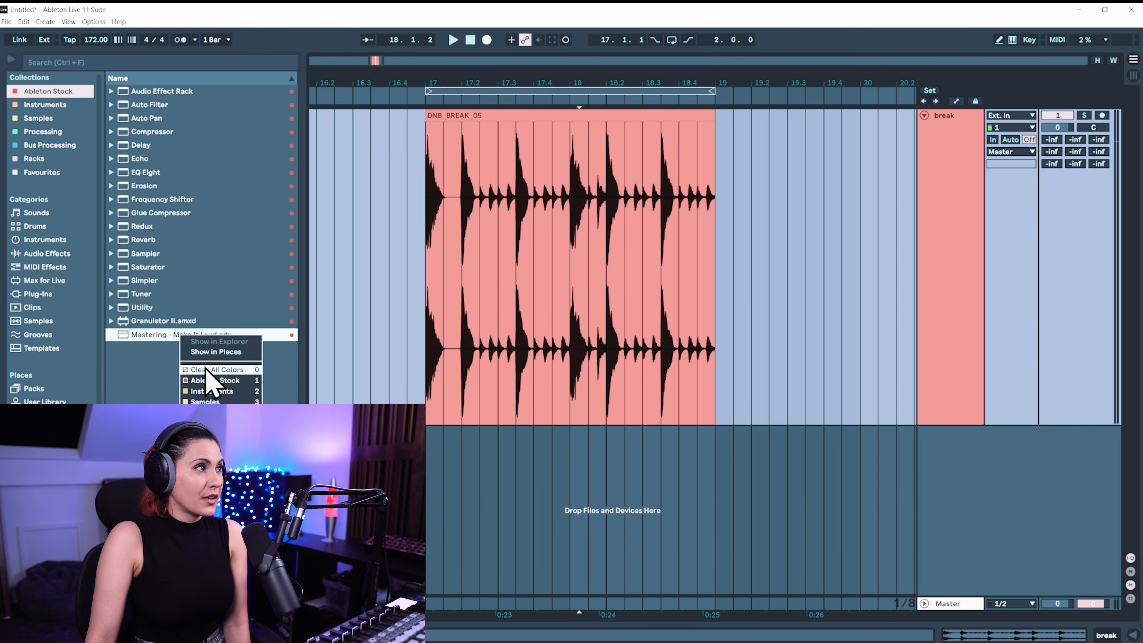
click(206, 369)
click(53, 104)
click(51, 92)
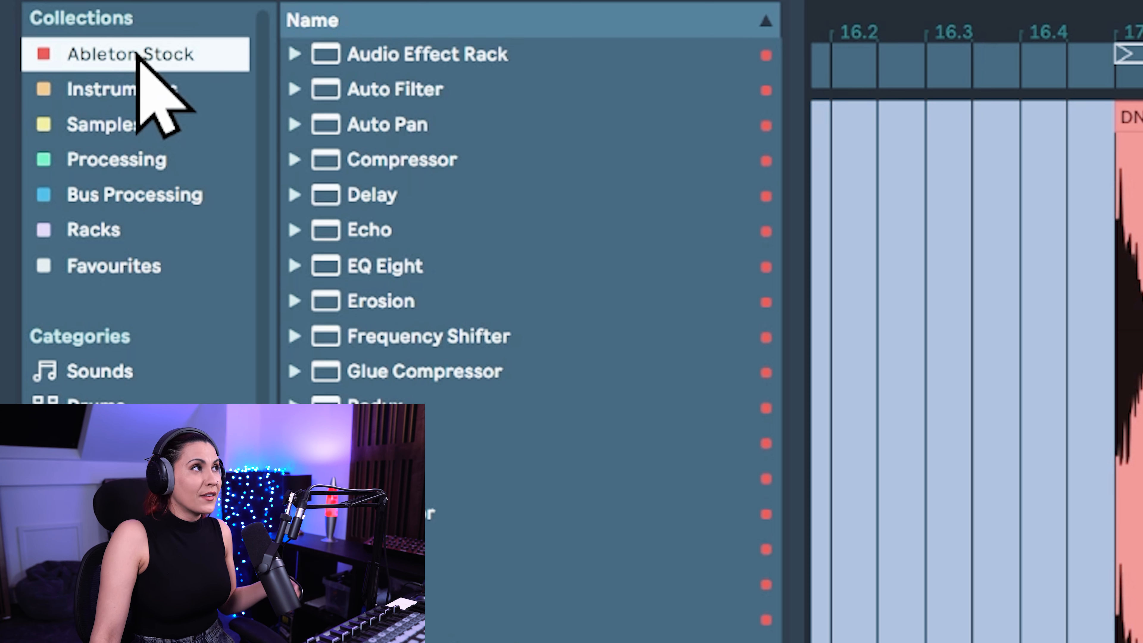
Open the Ableton Stock collection's name for editing
right_click(120, 55)
click(87, 66)
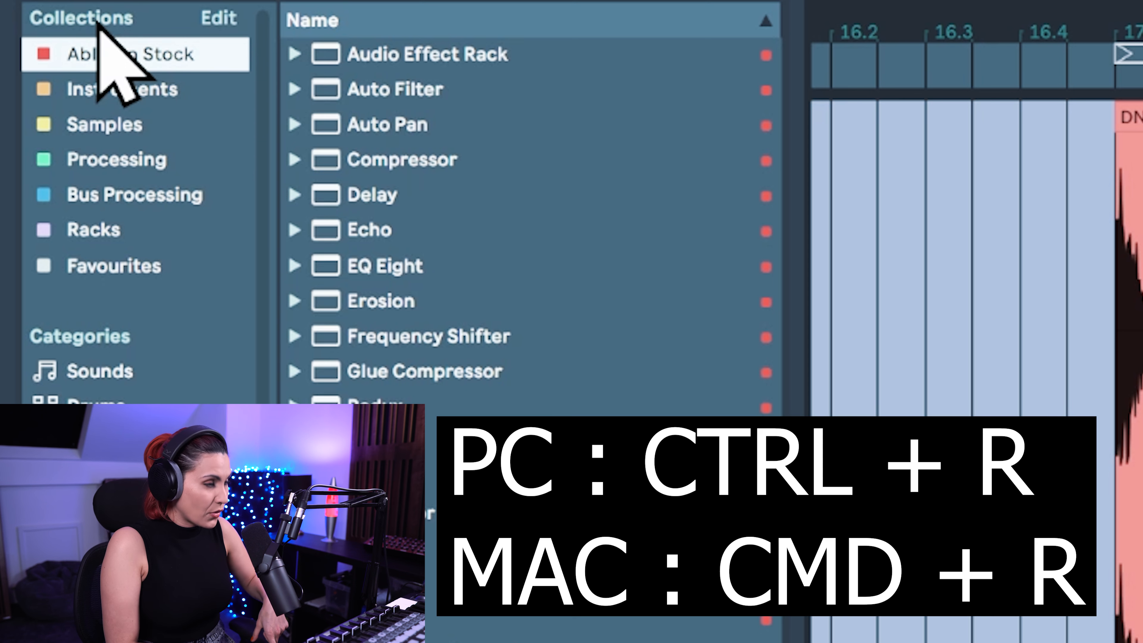
key(ctrl+r)
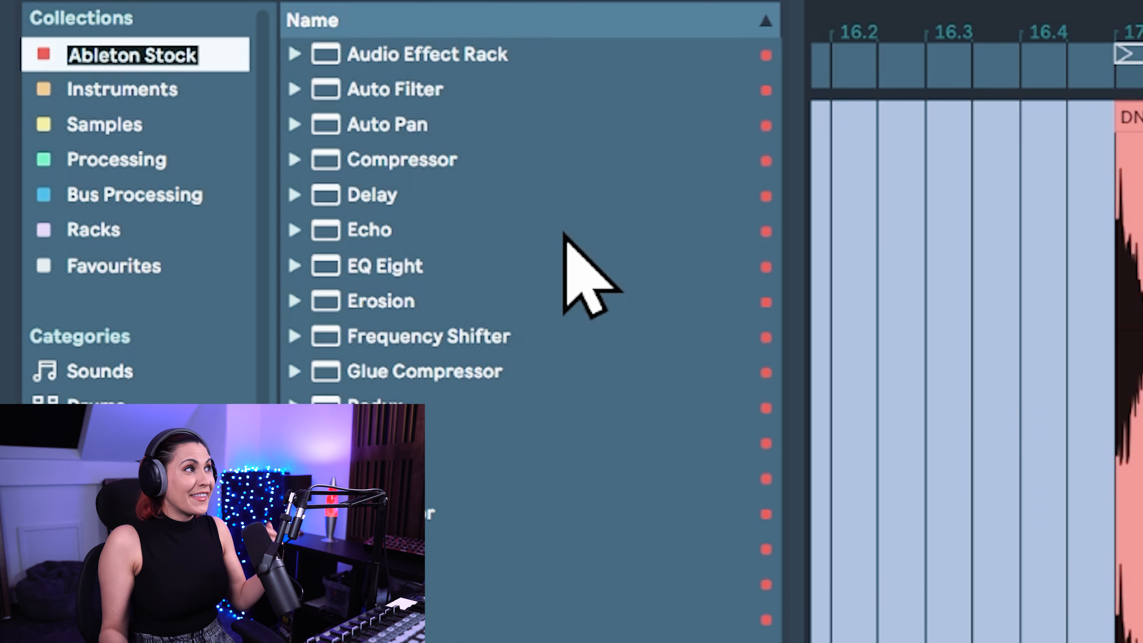
key(BackSpace)
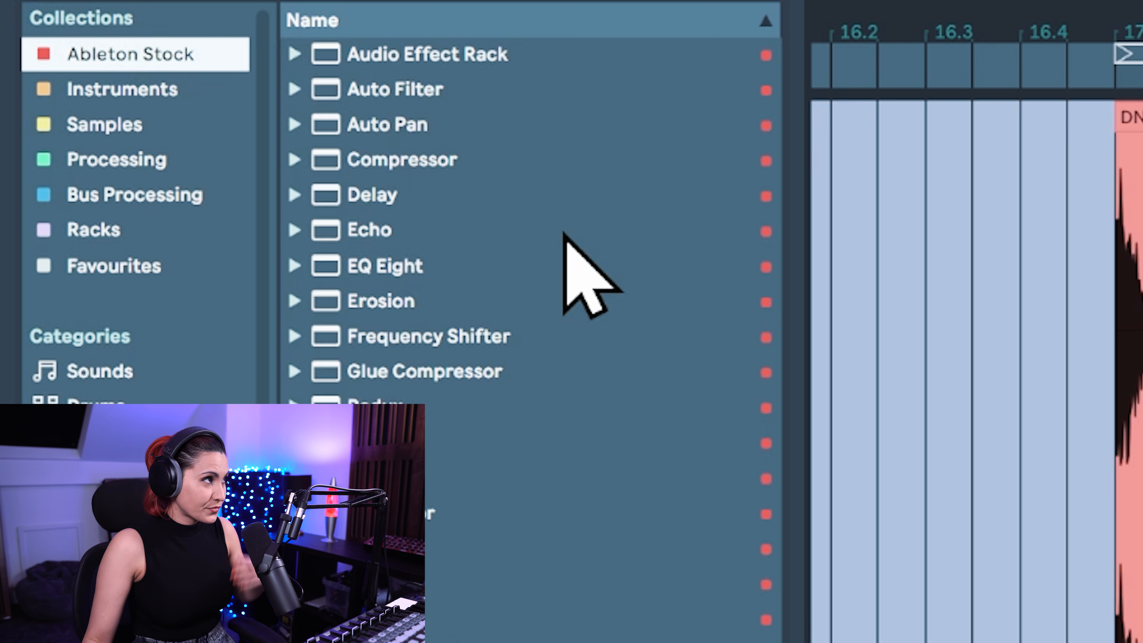
Assign the Arturia Pigments VST3 plug-in to the Bus Processing collection in addition to Instruments
click(110, 99)
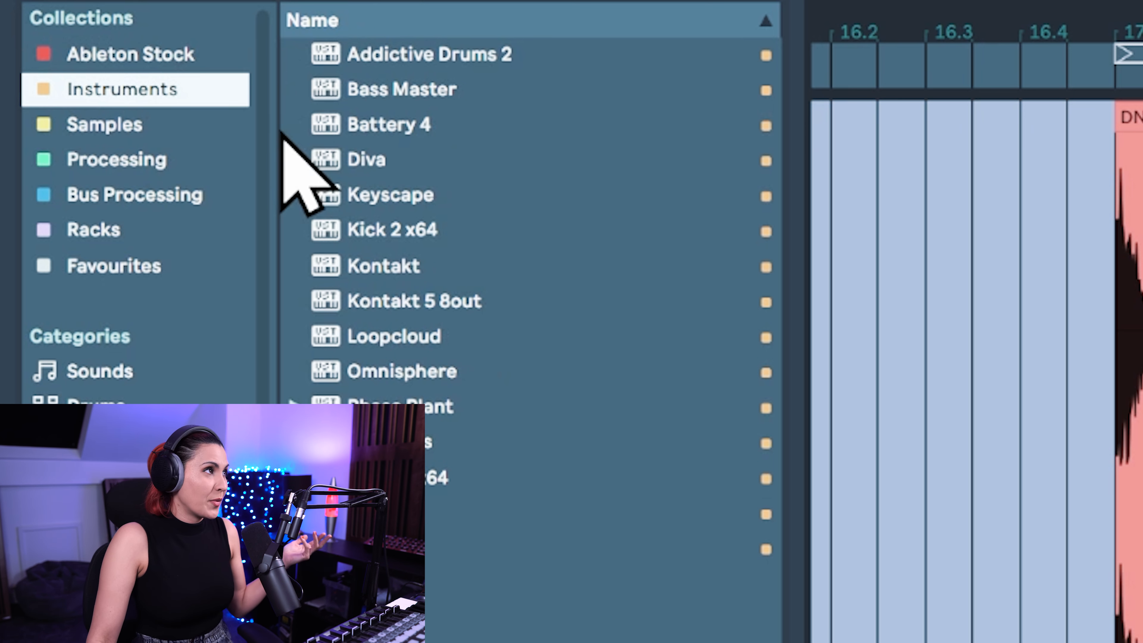
click(96, 129)
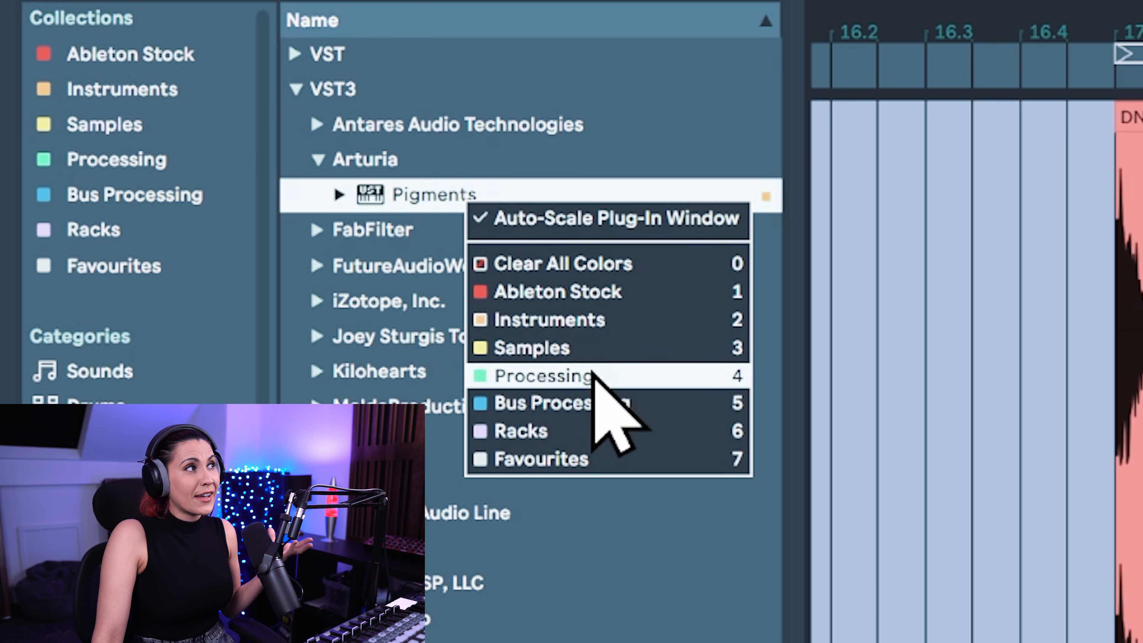
click(345, 202)
right_click(390, 204)
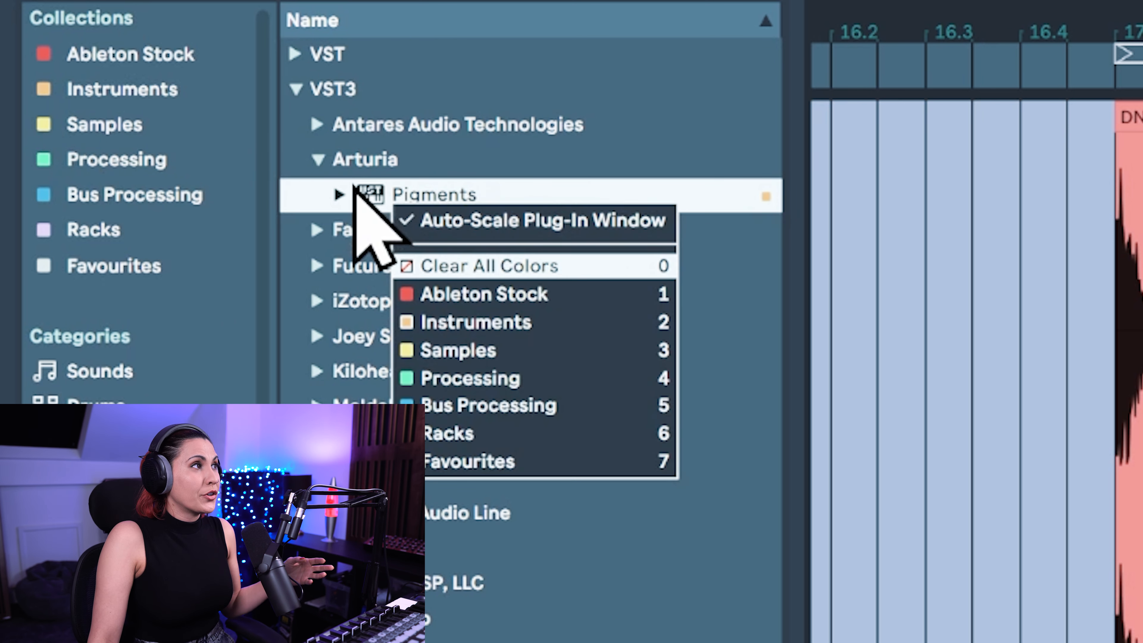
click(523, 405)
key(Up)
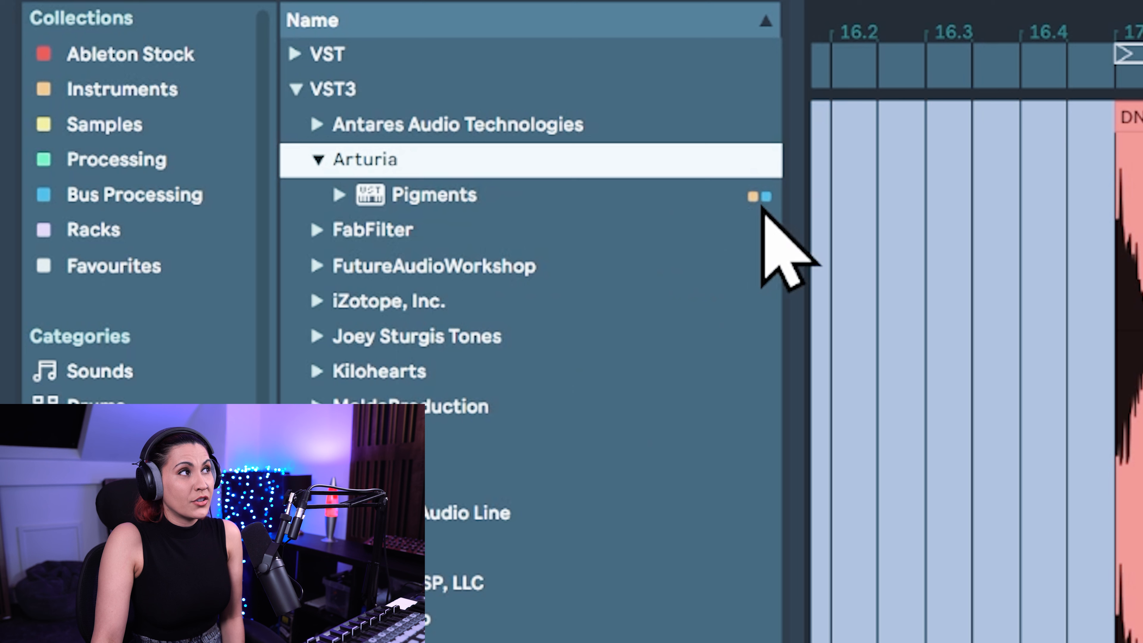
Remove the Pigments plug-in from the Bus Processing collection
click(495, 205)
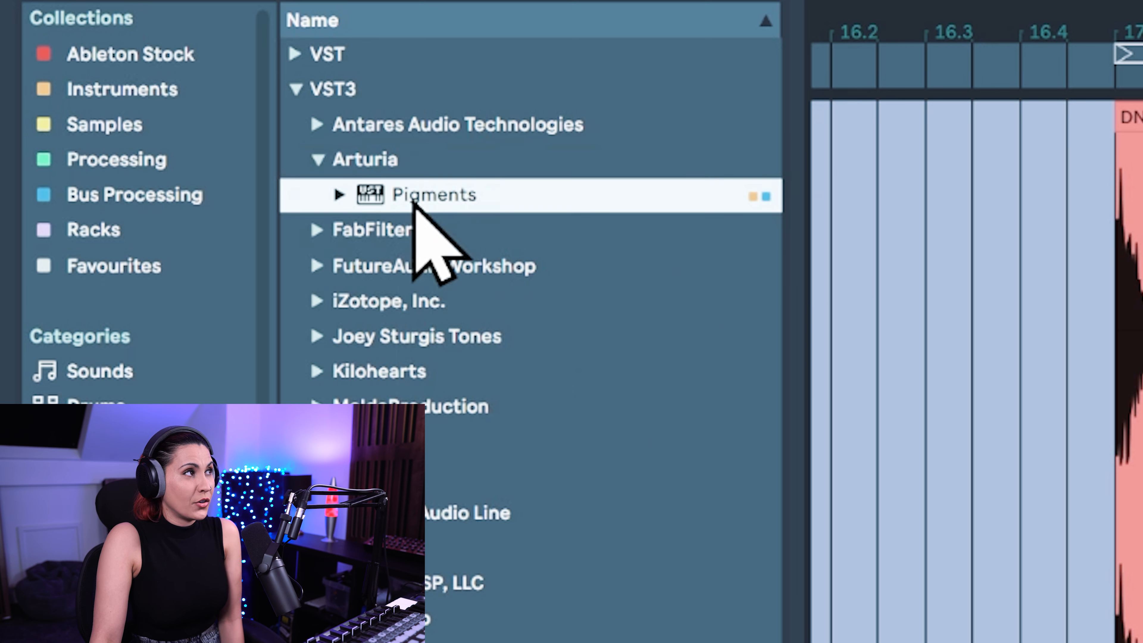
right_click(413, 203)
click(492, 402)
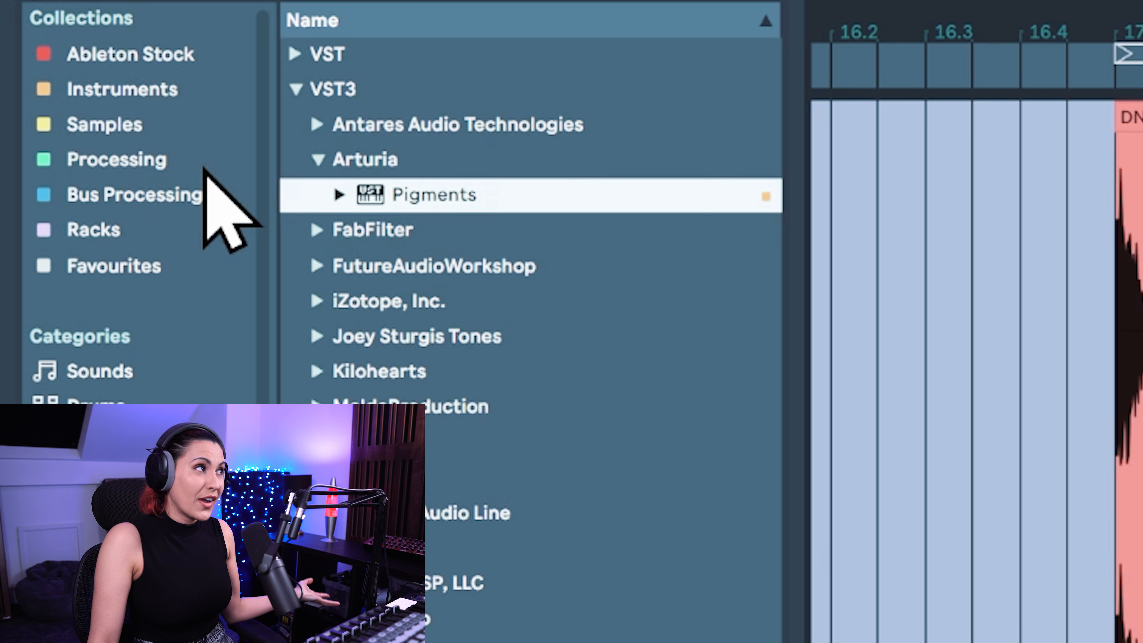
Look through the contents of the Samples, Bus Processing and Favourites collections
click(110, 127)
click(108, 194)
click(121, 266)
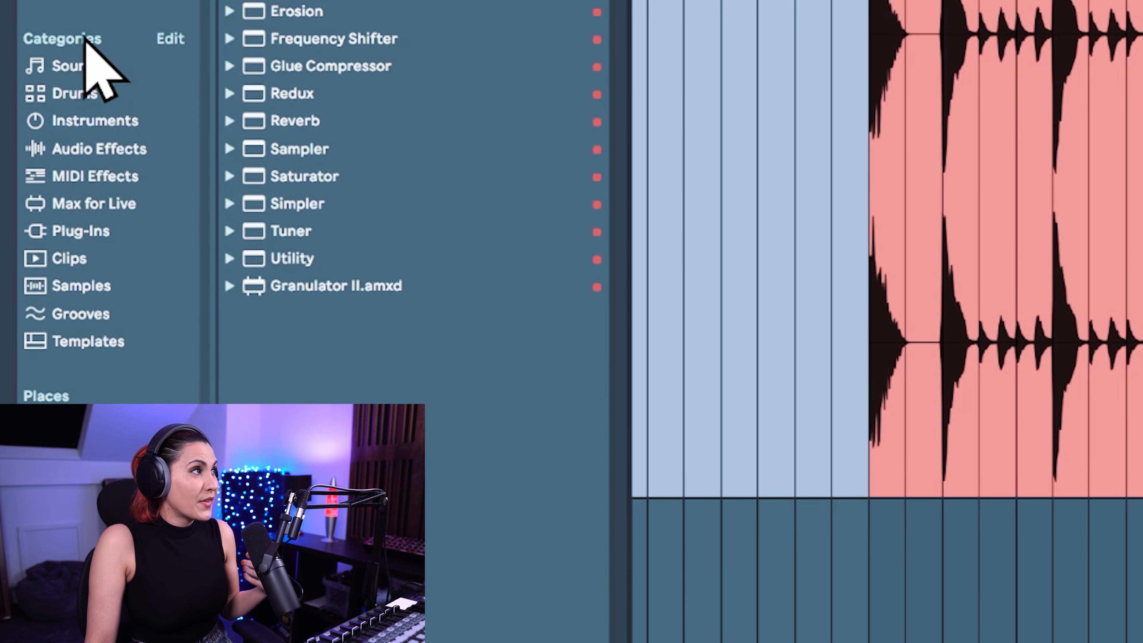
Hide the Clips, Samples, Drums and Sounds categories from the browser's category list
mouse_move(167, 39)
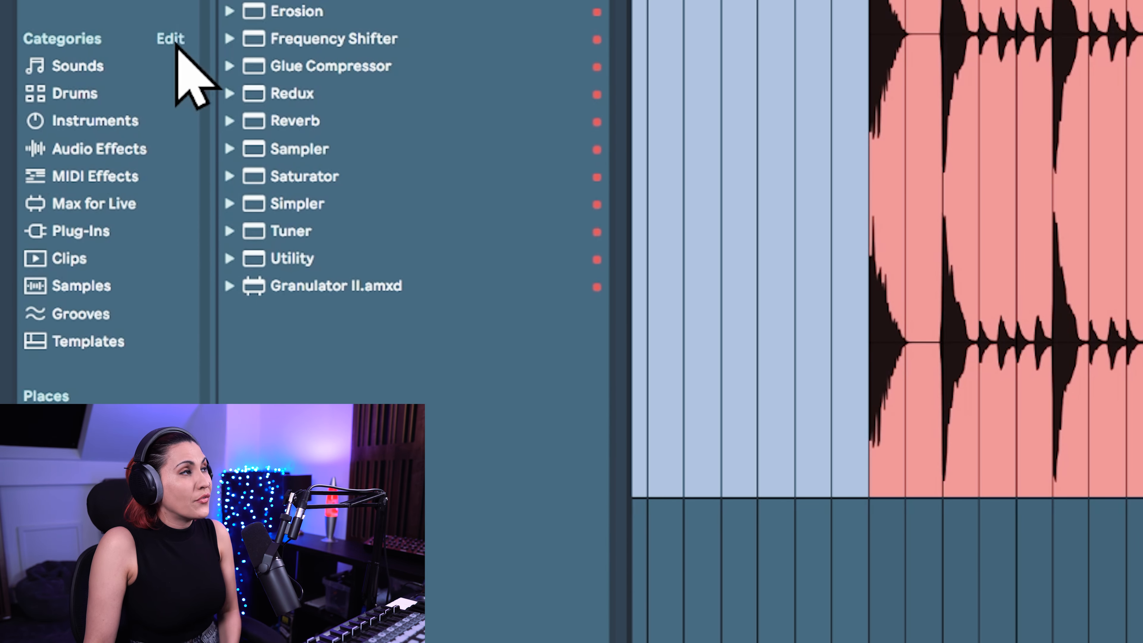
click(171, 40)
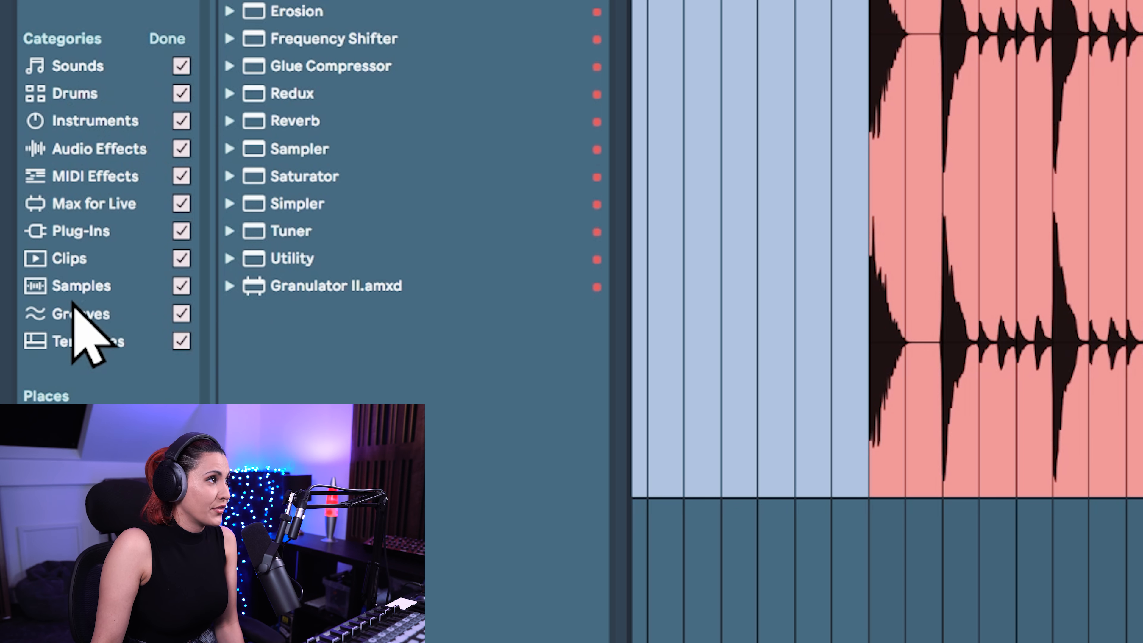
click(182, 257)
click(182, 285)
click(181, 94)
click(182, 67)
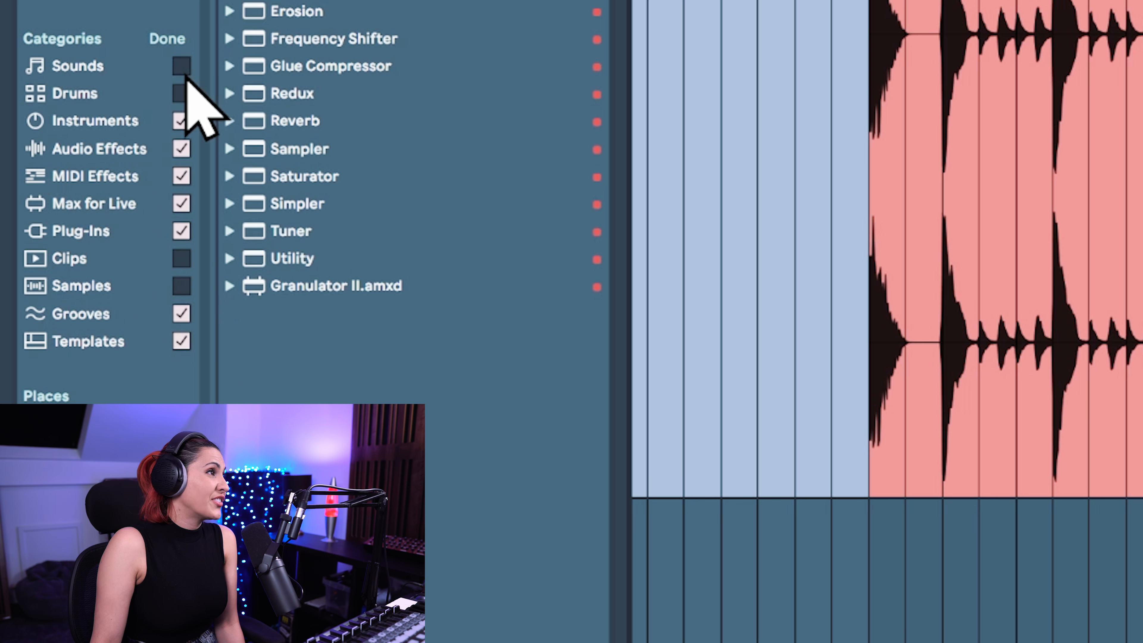
click(172, 39)
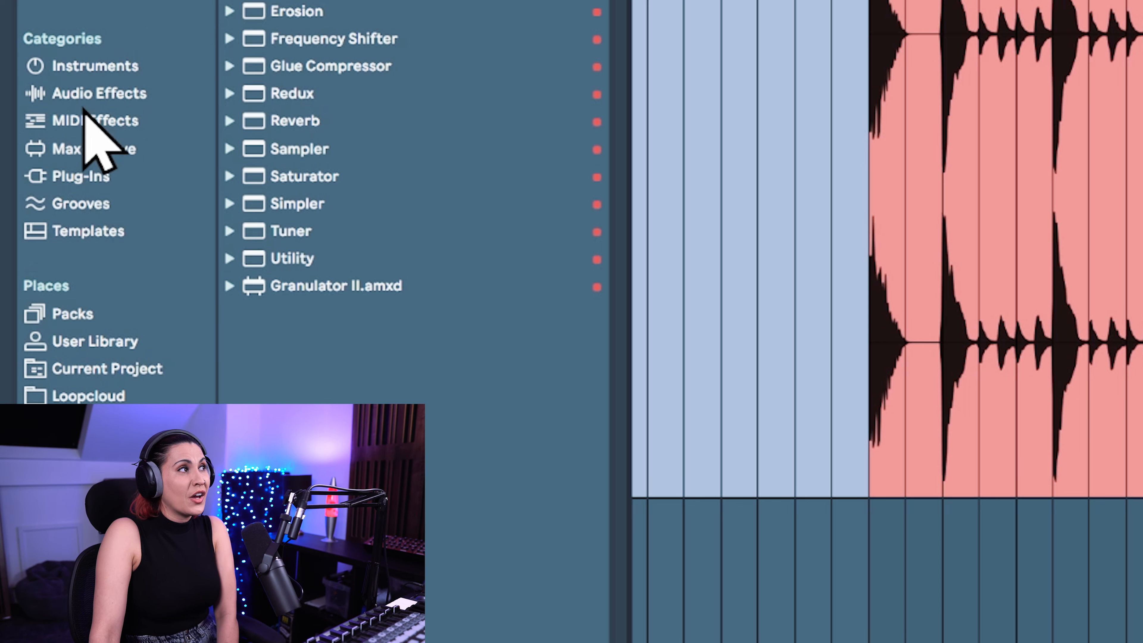
Look through the remaining categories: Instruments, Audio Effects, MIDI Effects, Max for Live, Plug-Ins, Grooves and Templates
click(77, 67)
click(100, 102)
click(100, 118)
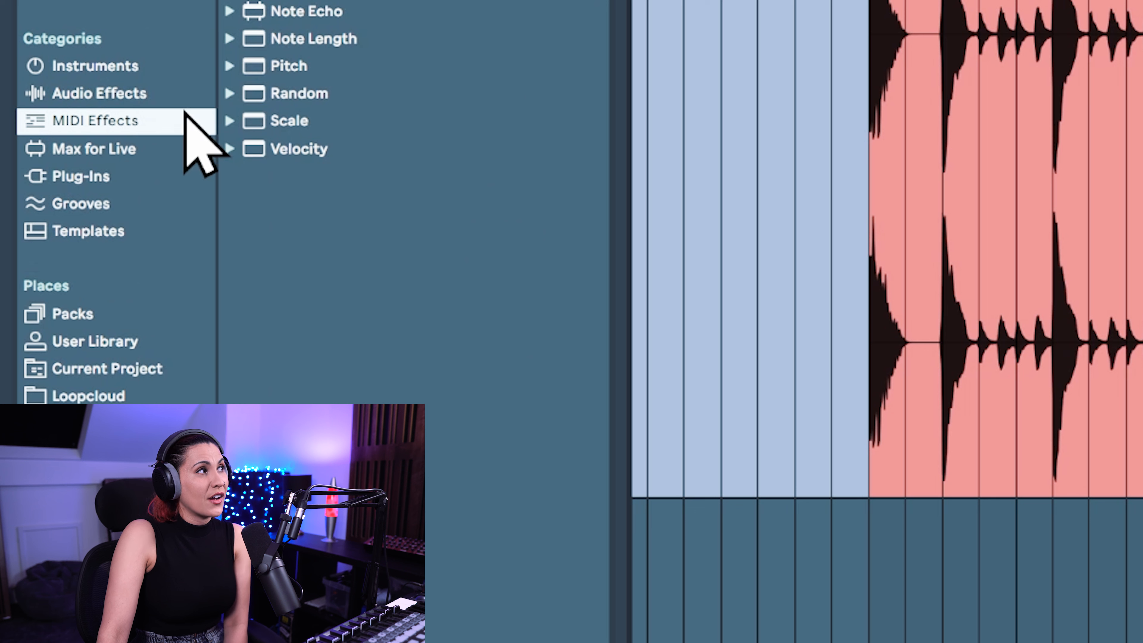
click(122, 155)
click(113, 178)
click(105, 207)
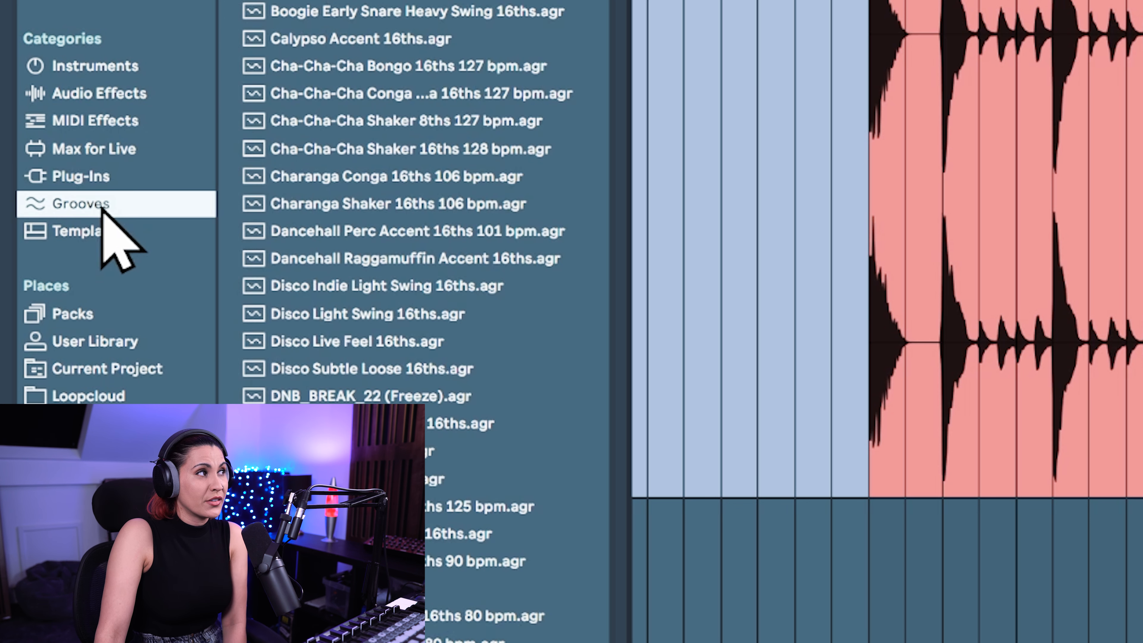
click(123, 228)
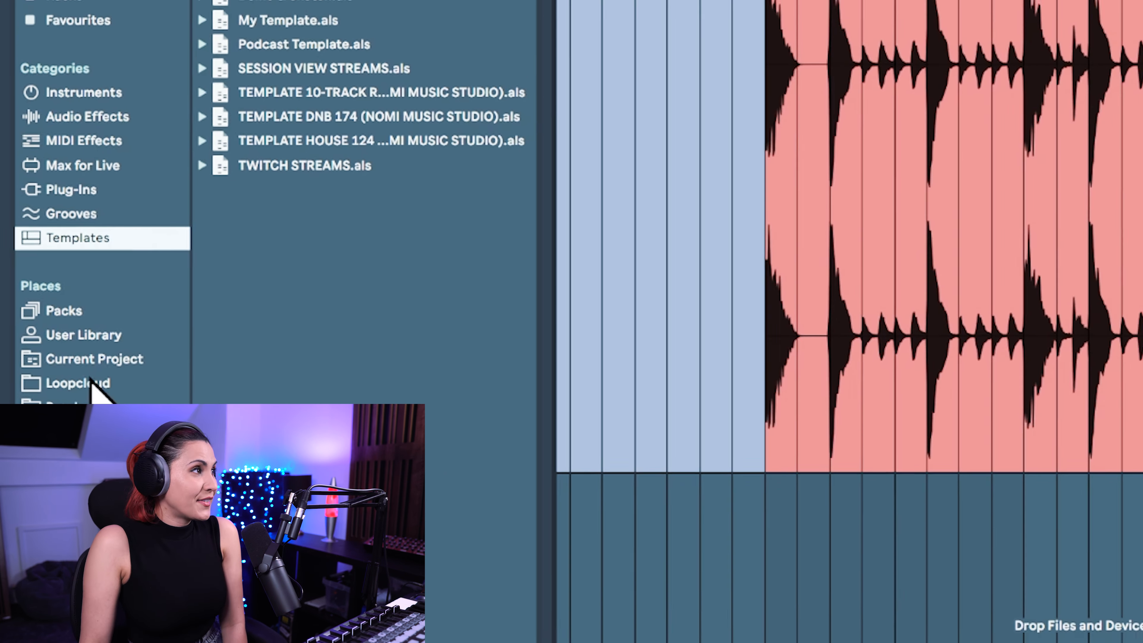
View the Packs place, and show the User Library folder in Explorer
click(49, 314)
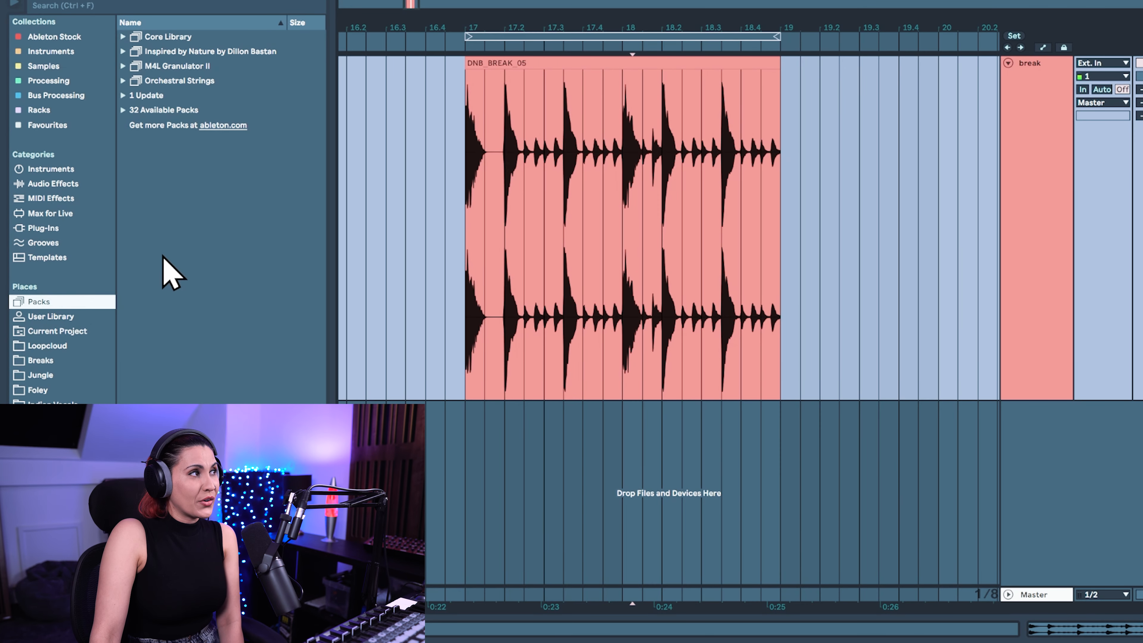
click(44, 318)
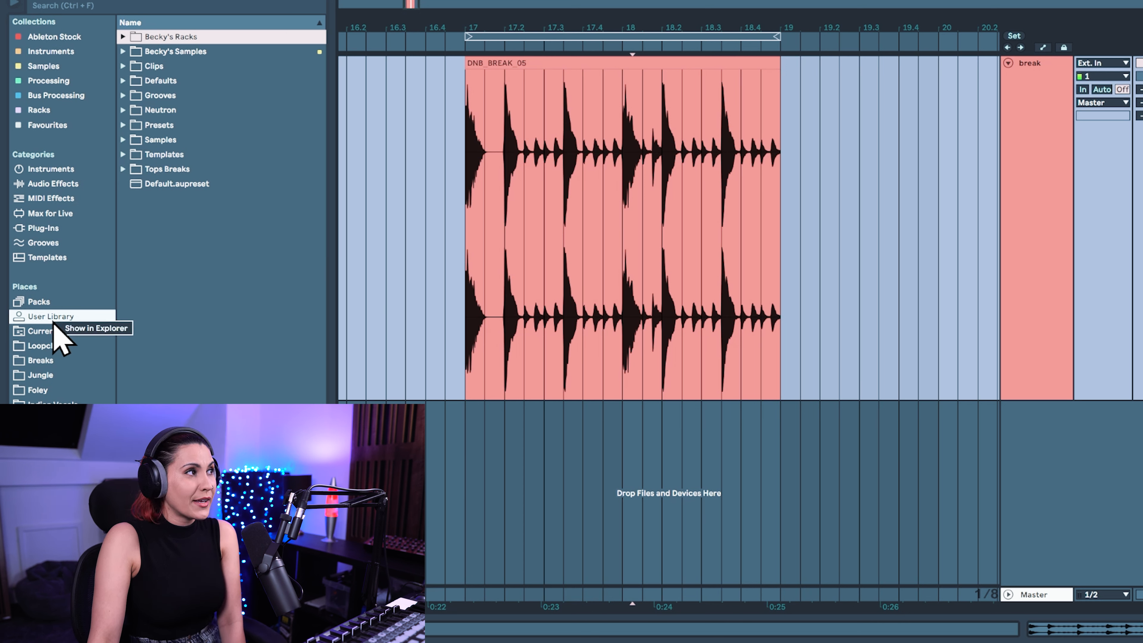
click(94, 329)
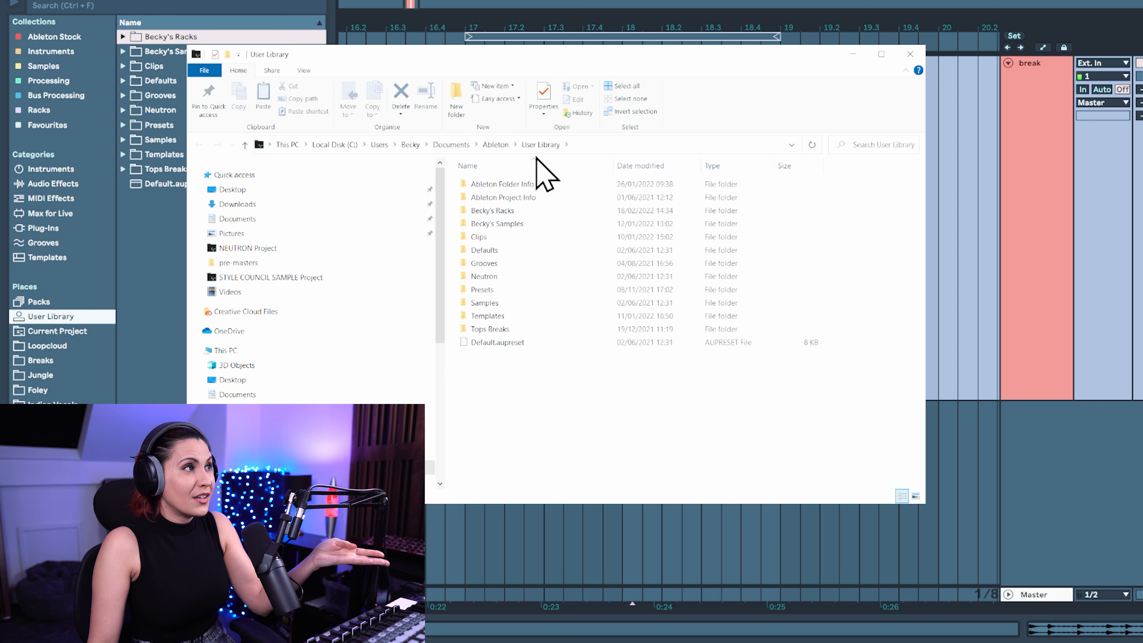
Open a second File Explorer window and browse to the "Plugins, FX, Studio Audio" folder on the MUSIC PROD (E:) drive
click(205, 71)
click(238, 92)
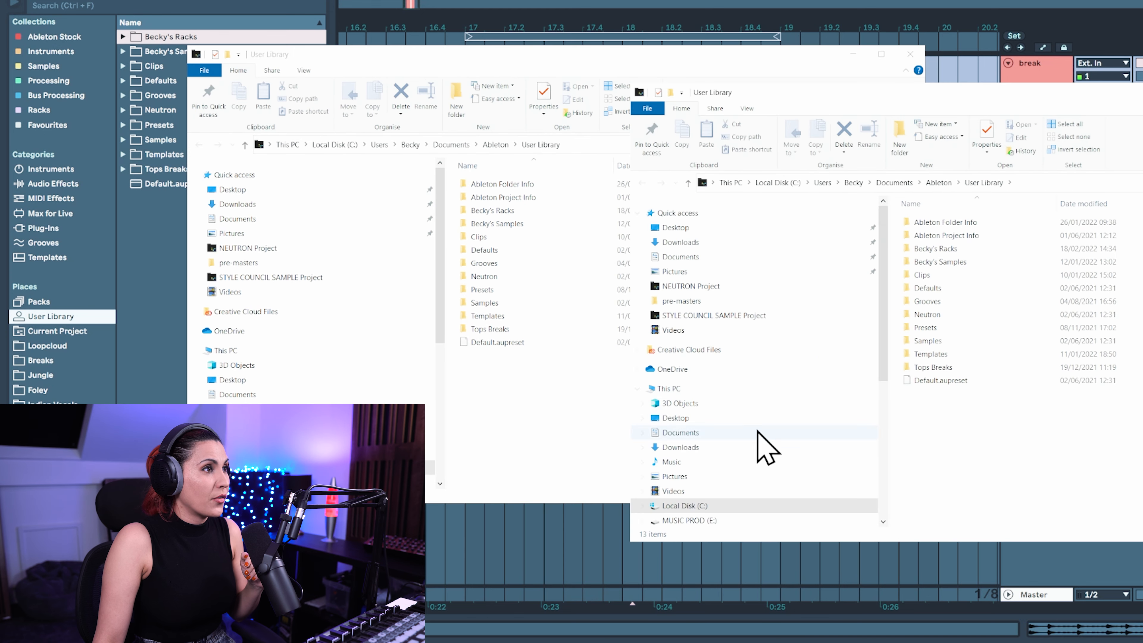
scroll(783, 398, down, 2)
click(717, 342)
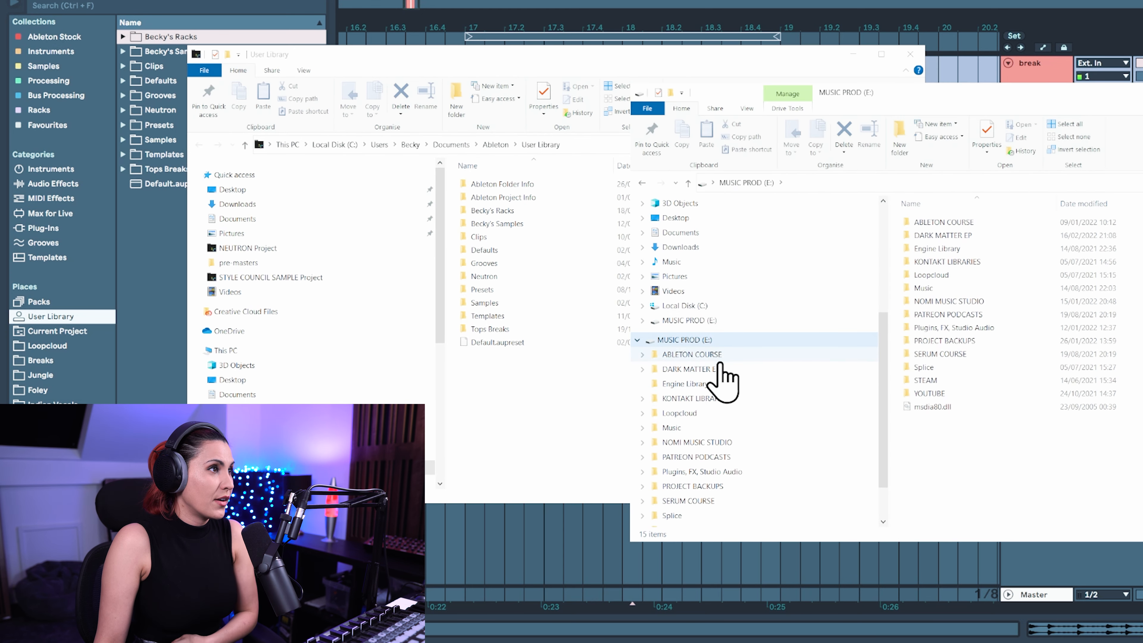
scroll(750, 507, down, 2)
click(756, 413)
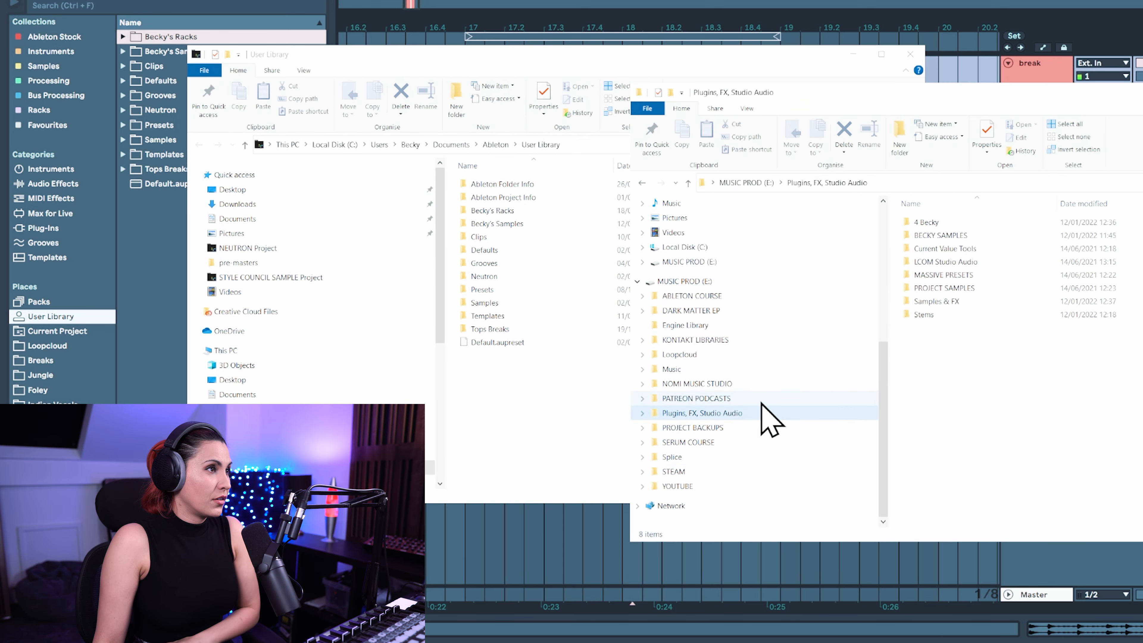
Copy the first folder in "Plugins, FX, Studio Audio" into the User Library folder and close the User Library window
click(935, 221)
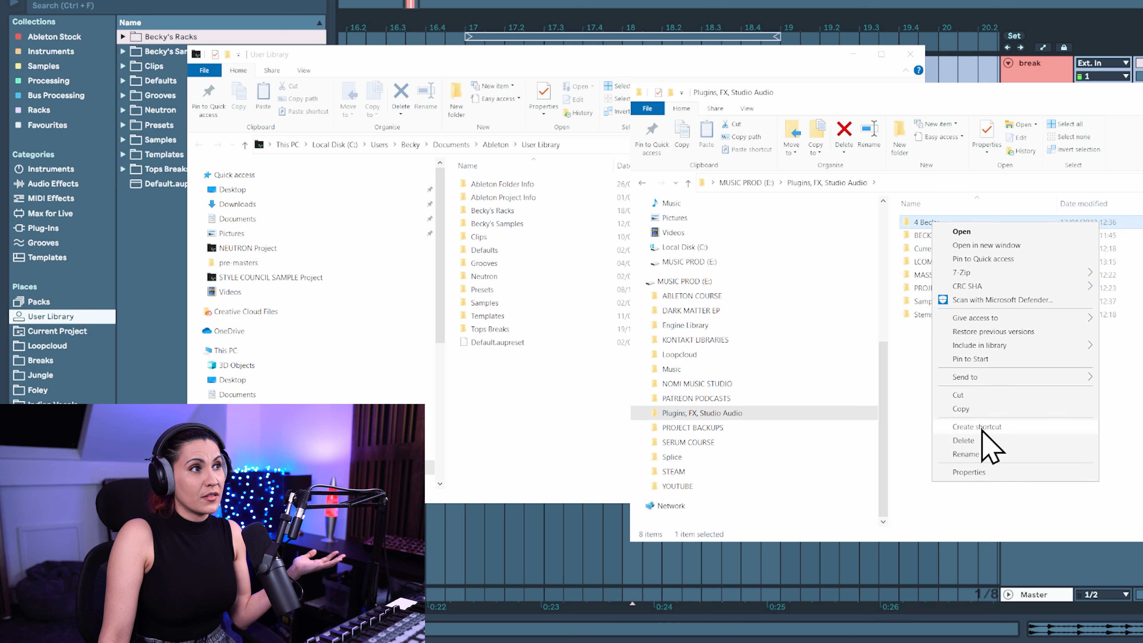
click(969, 411)
right_click(493, 392)
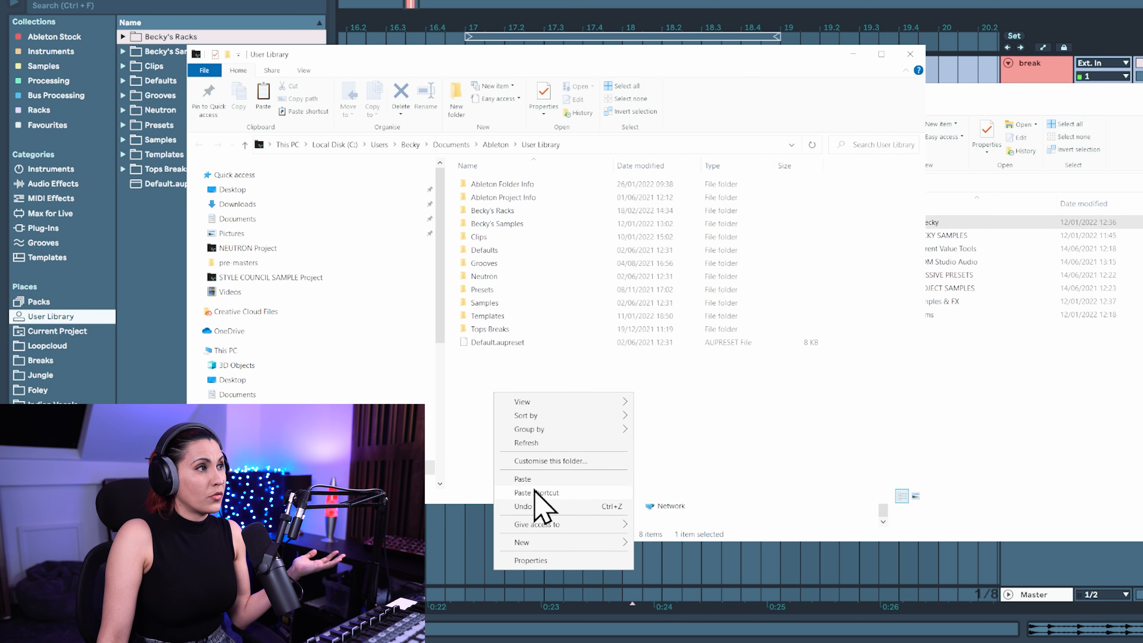
click(543, 478)
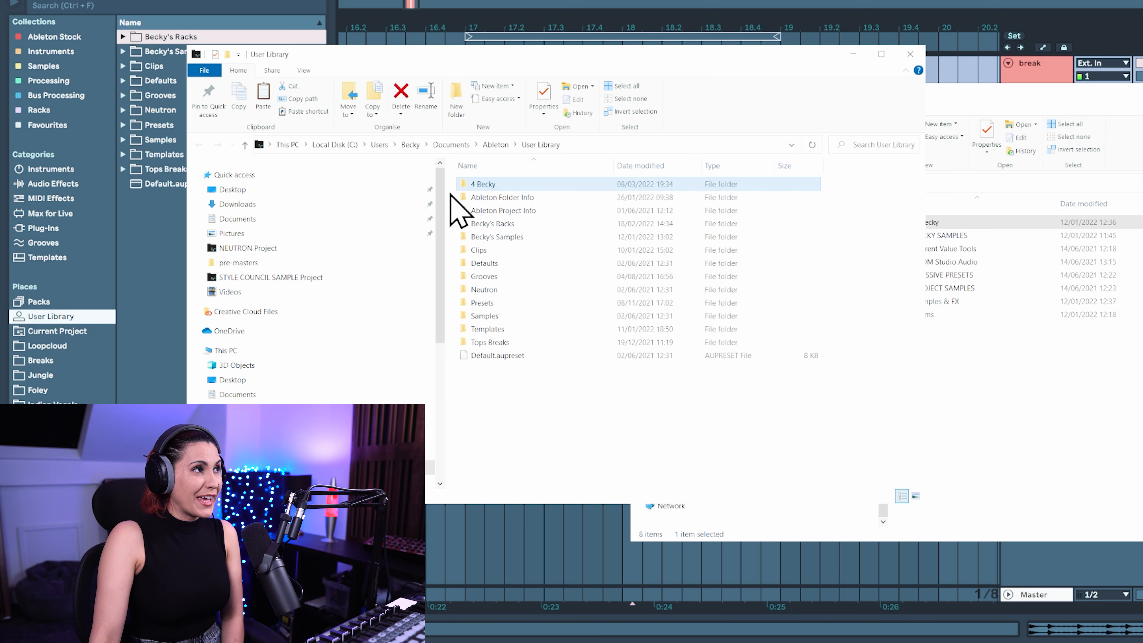
click(909, 54)
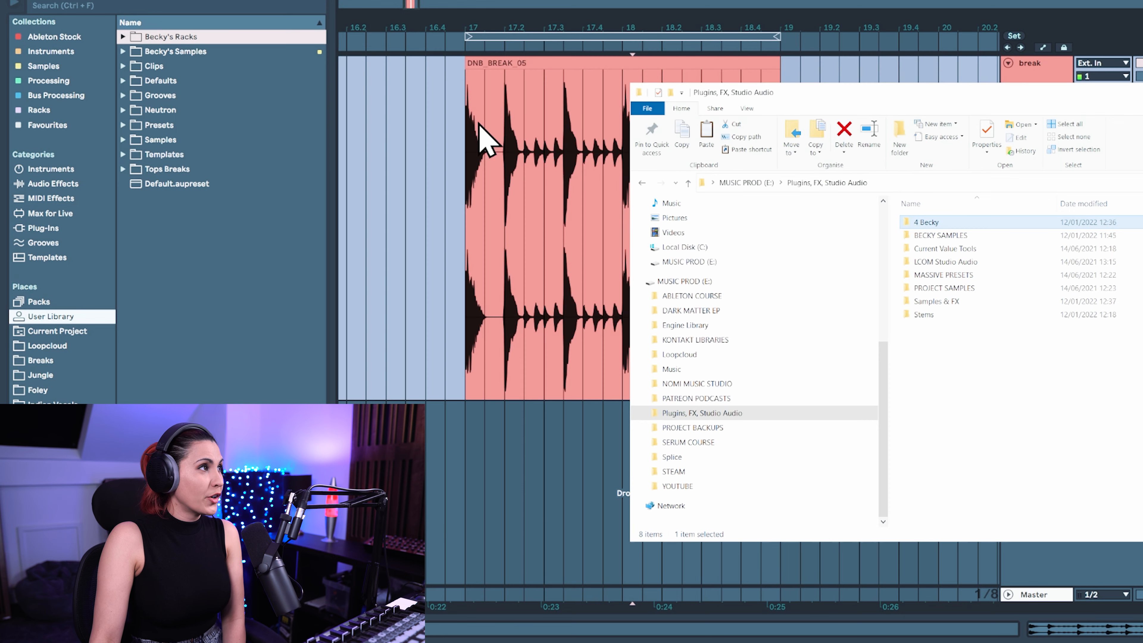
Refresh the User Library view and look through the contents of the newly copied folder
click(48, 333)
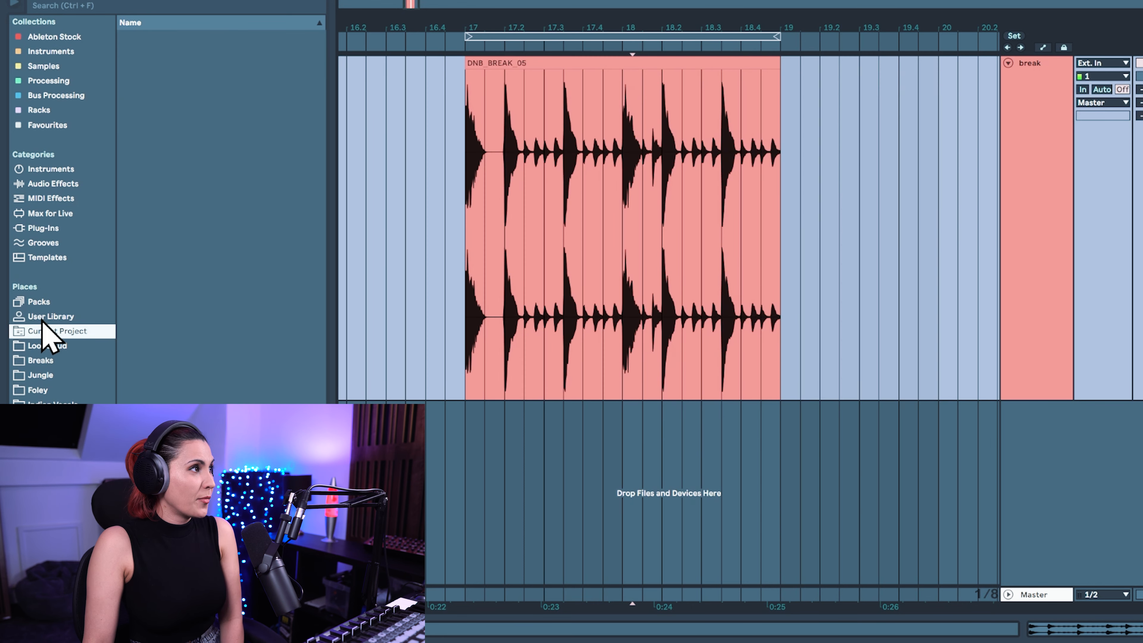
click(42, 319)
click(182, 37)
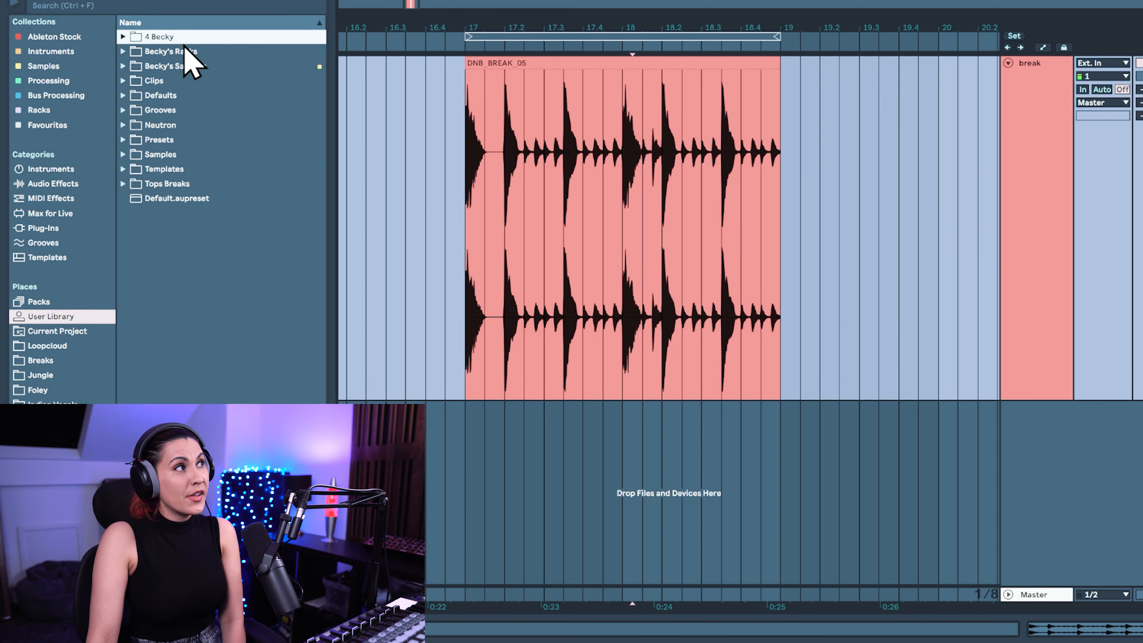
click(124, 37)
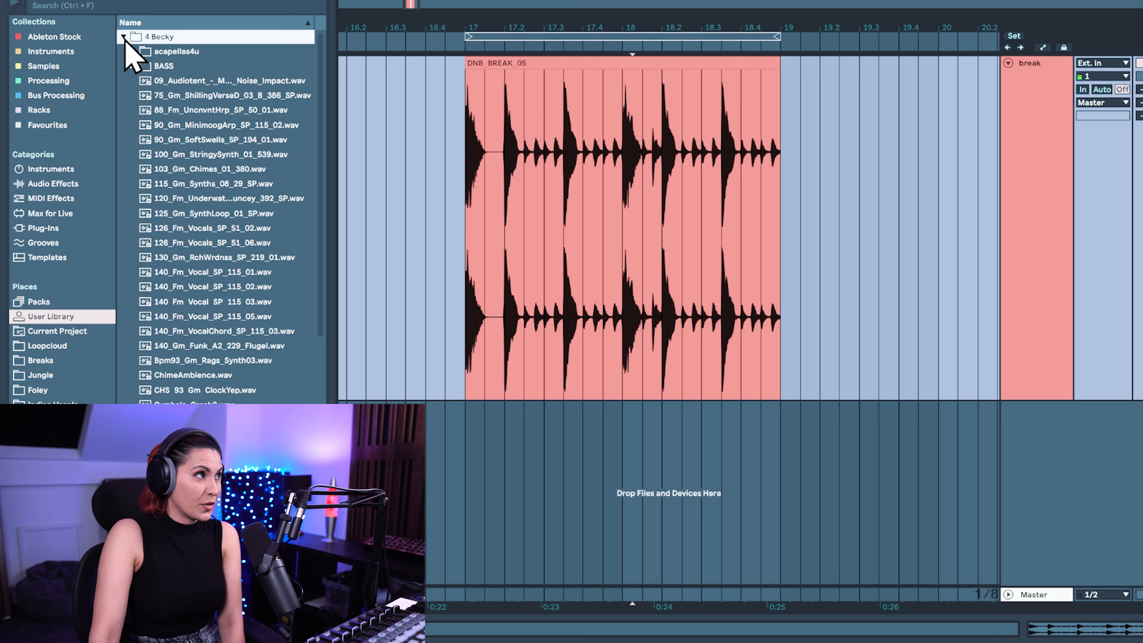
click(124, 37)
Create a "New Samples" folder in the User Library and save the DNB_BREAK_05 clip into it
right_click(161, 240)
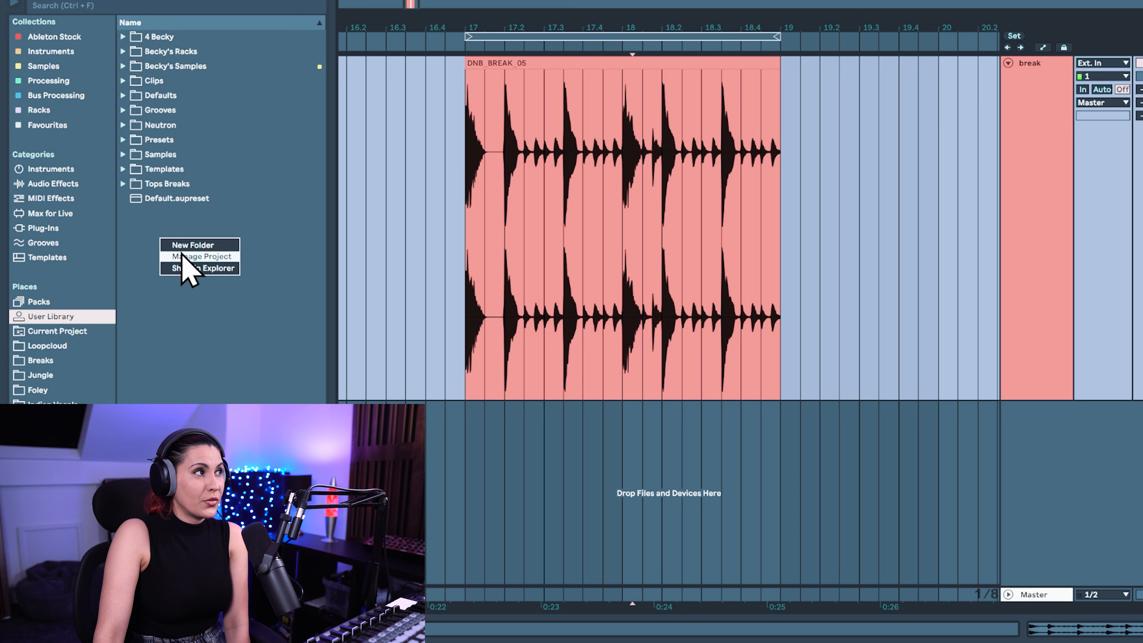
click(189, 246)
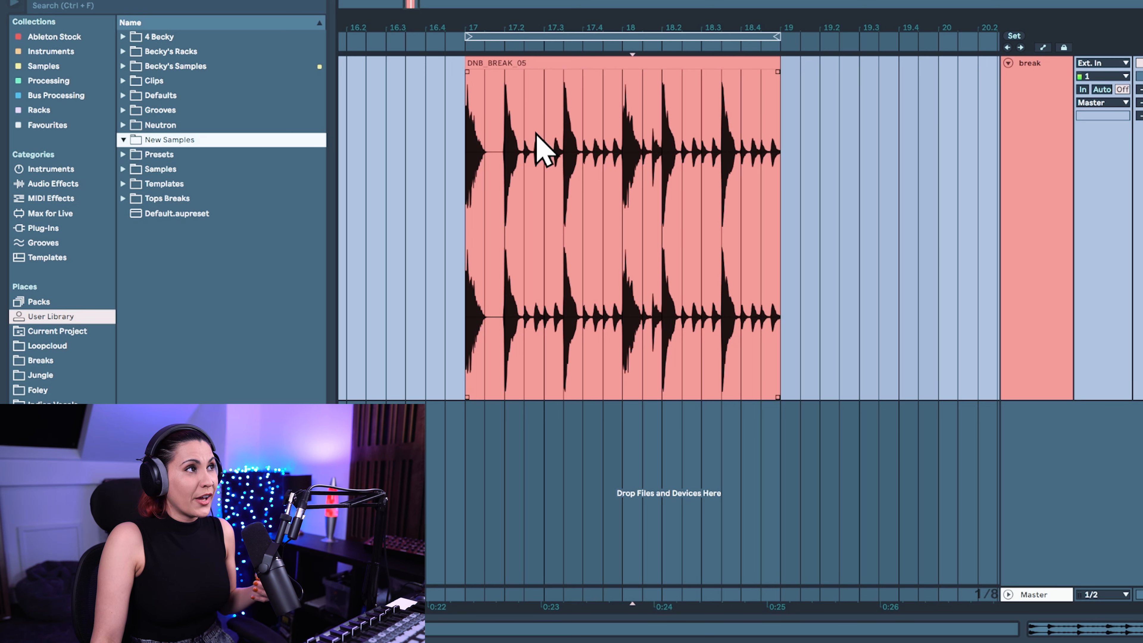
drag(536, 62, 185, 142)
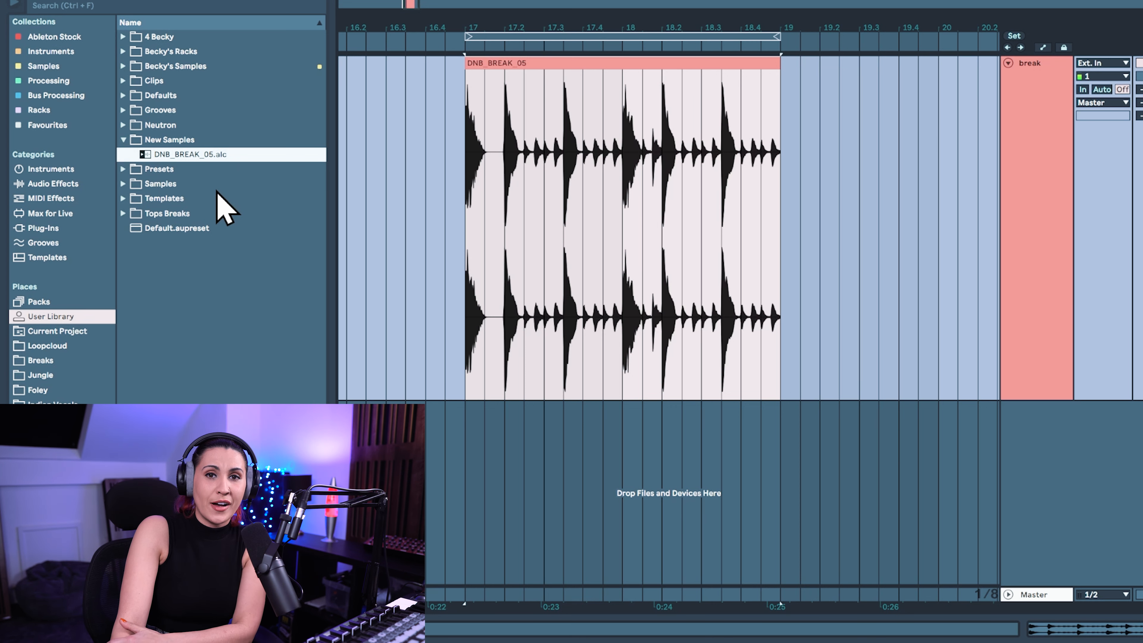
Locate the DNB_BREAK_05 clip's source WAV file in the browser and copy it into the User Library's New Samples folder
double_click(503, 64)
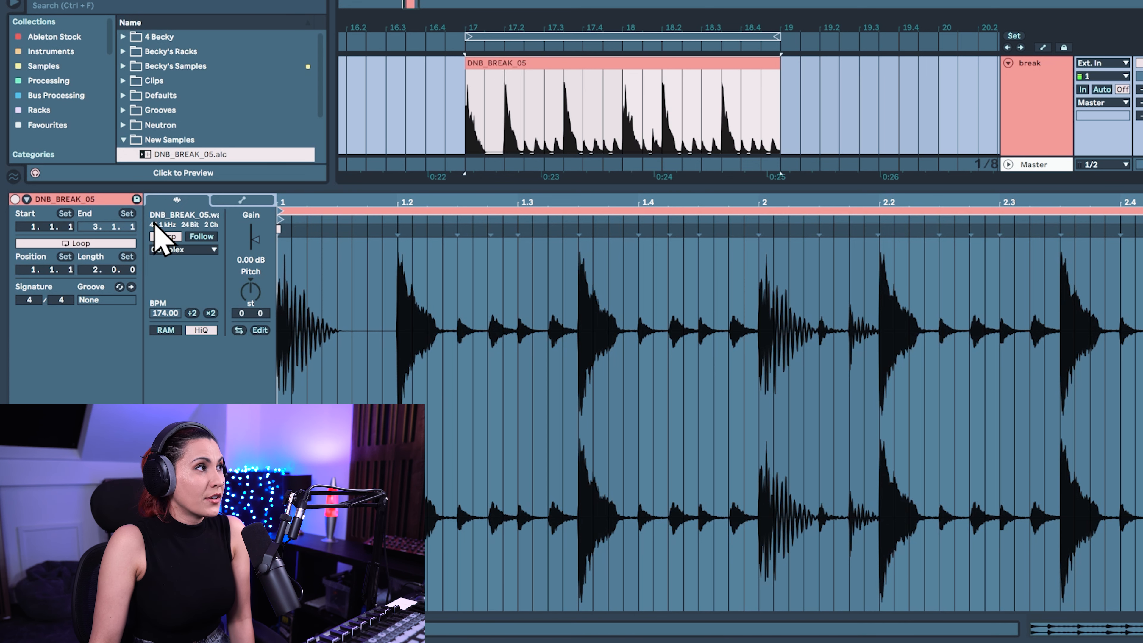
click(186, 224)
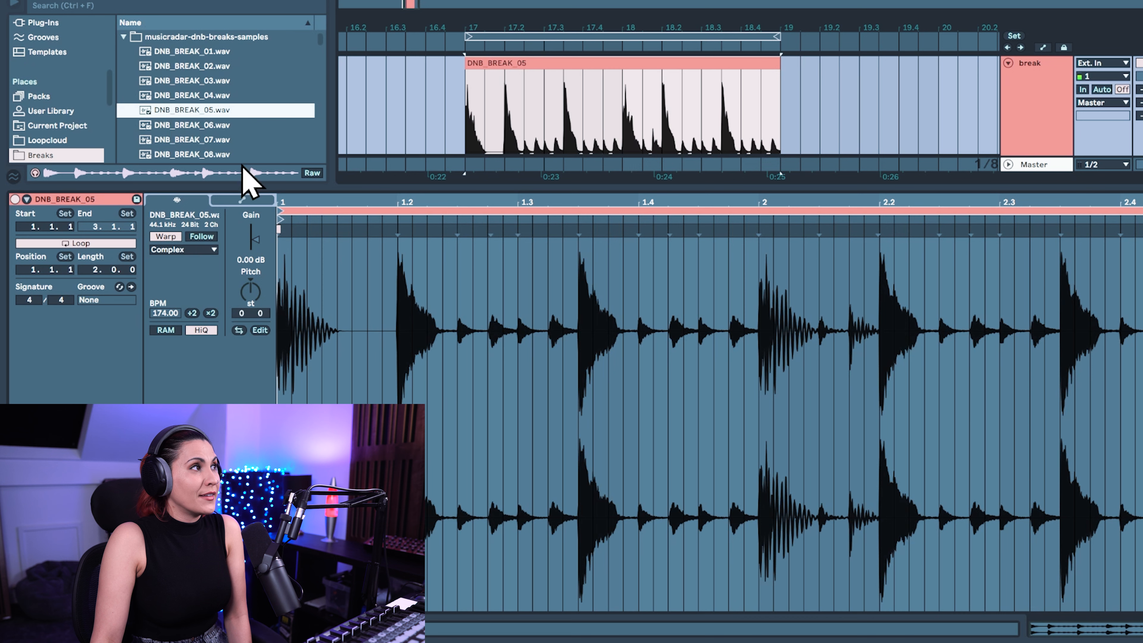
key(ctrl+alt+l)
drag(194, 112, 49, 322)
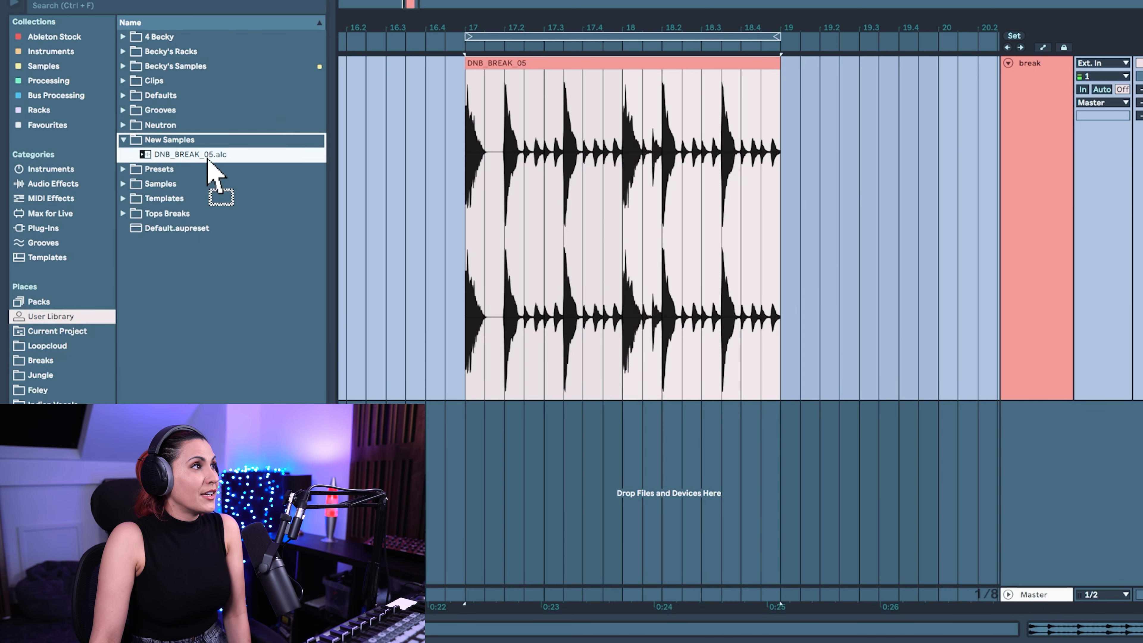
click(169, 155)
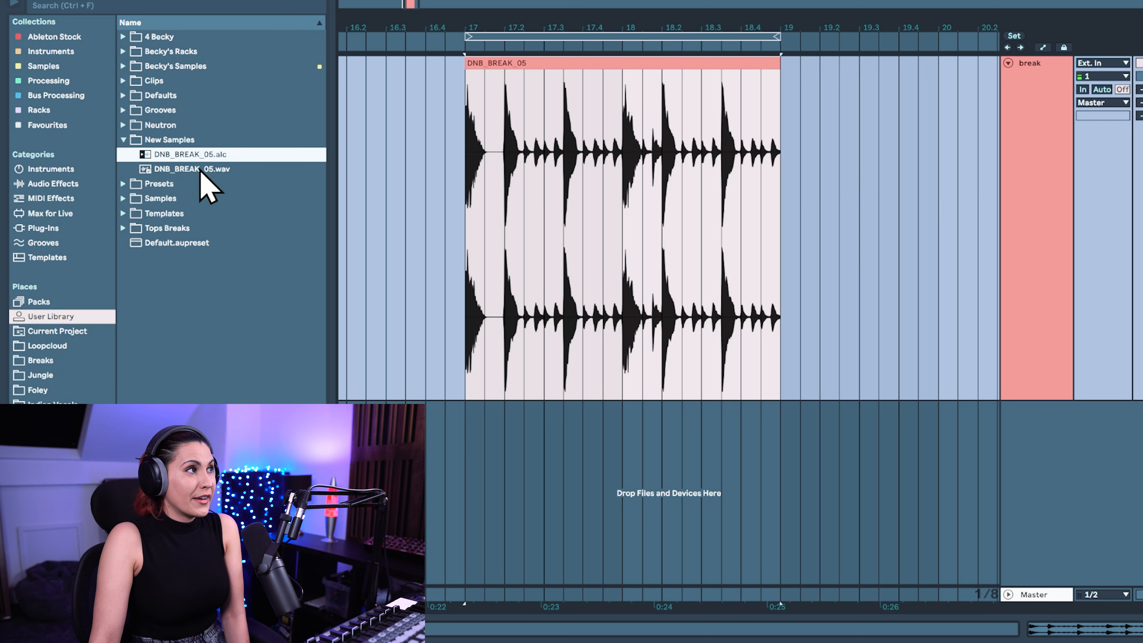
Rearrange the DNB_BREAK_05 break into two adjoining crossfaded clips and consolidate them into a single clip
drag(507, 185, 569, 171)
drag(602, 61, 582, 76)
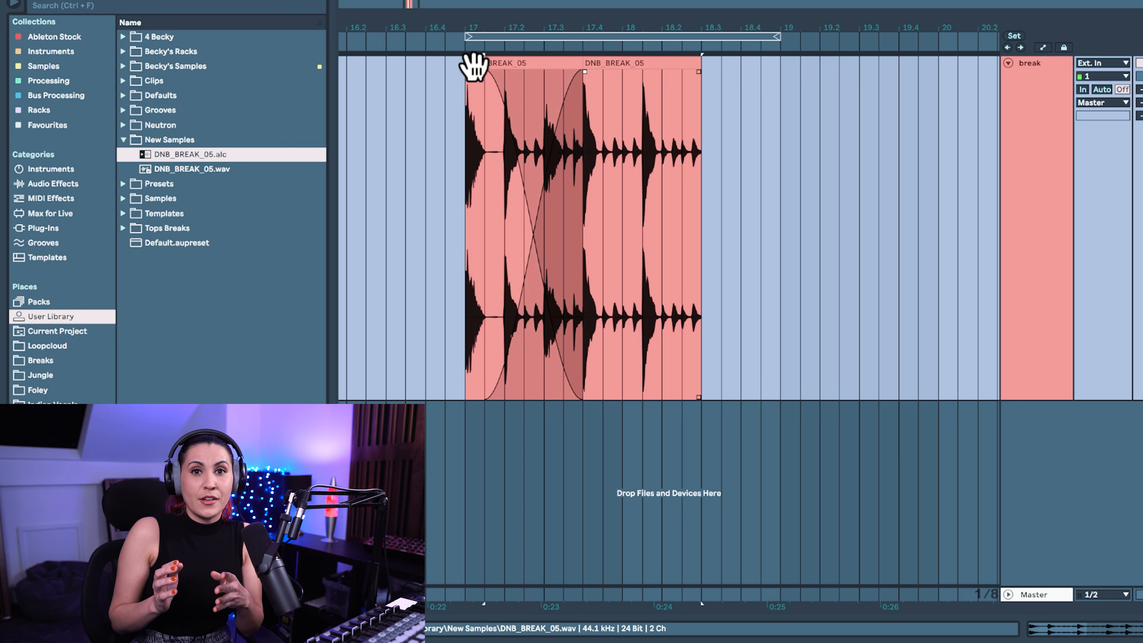
click(523, 62)
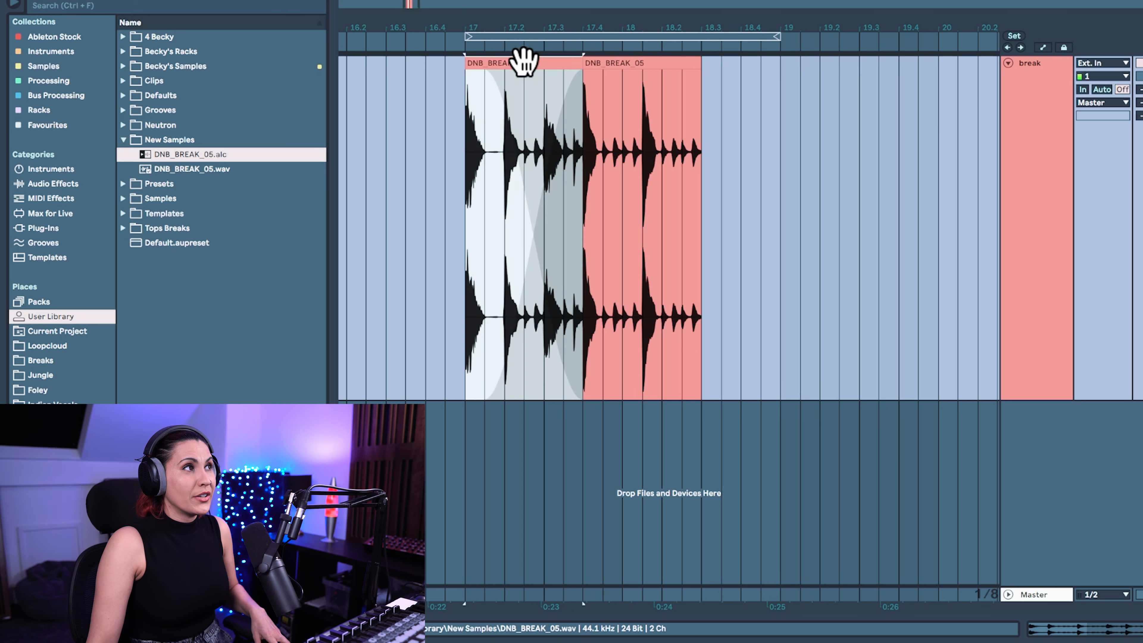
shift+click(623, 63)
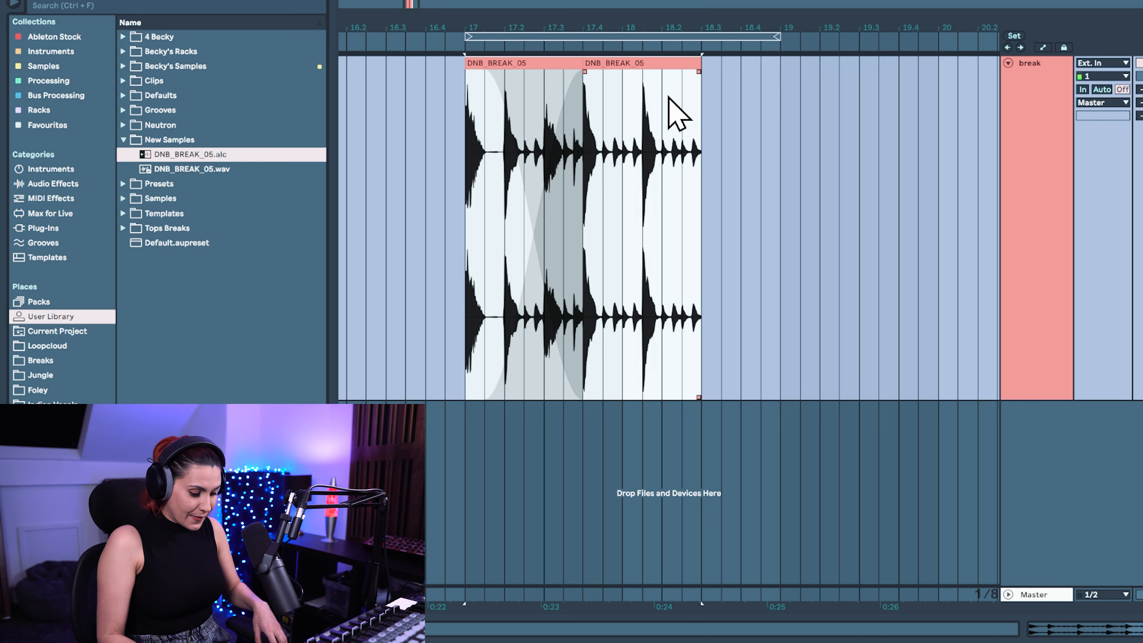
key(ctrl+j)
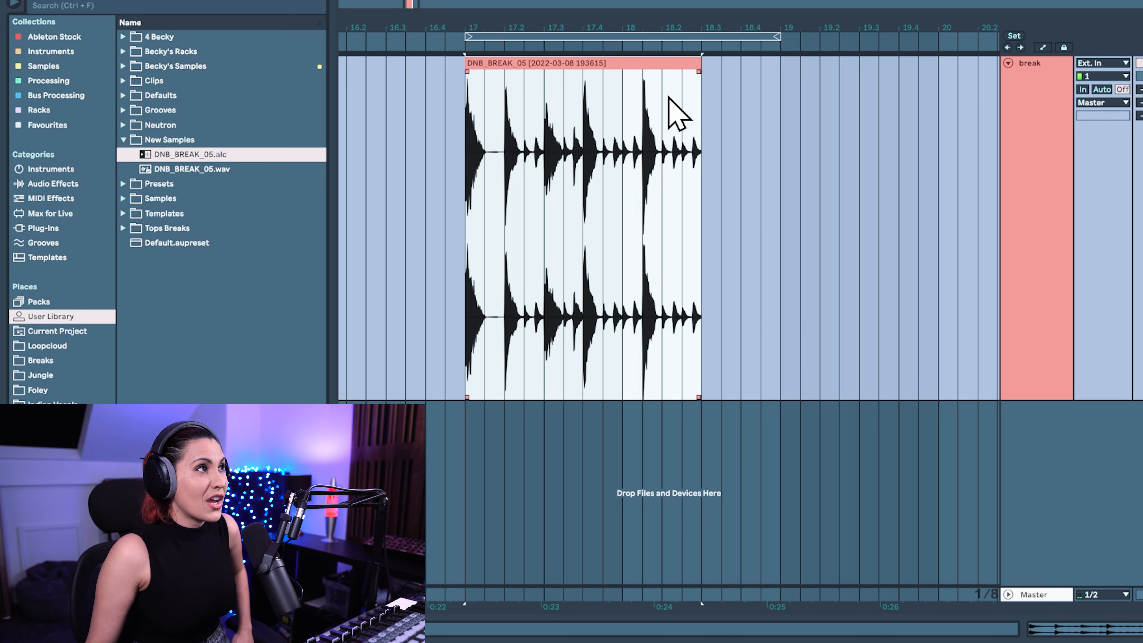
Rename the consolidated clip's WAV file in the Current Project to "new sample" and transfer it to the User Library
double_click(557, 63)
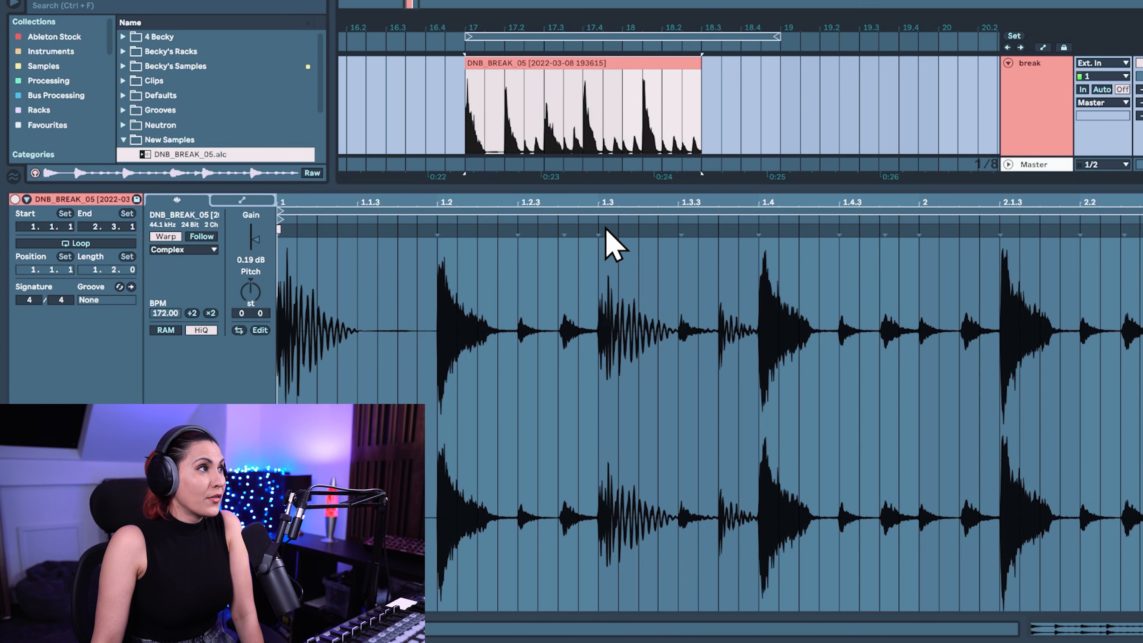
click(188, 218)
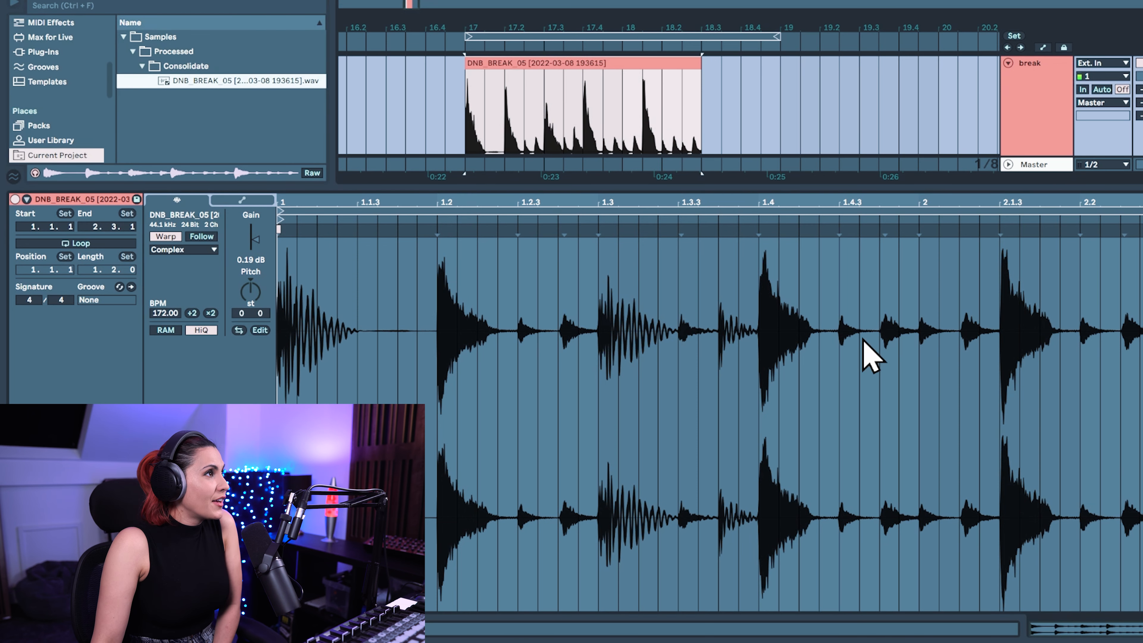
key(ctrl+alt+l)
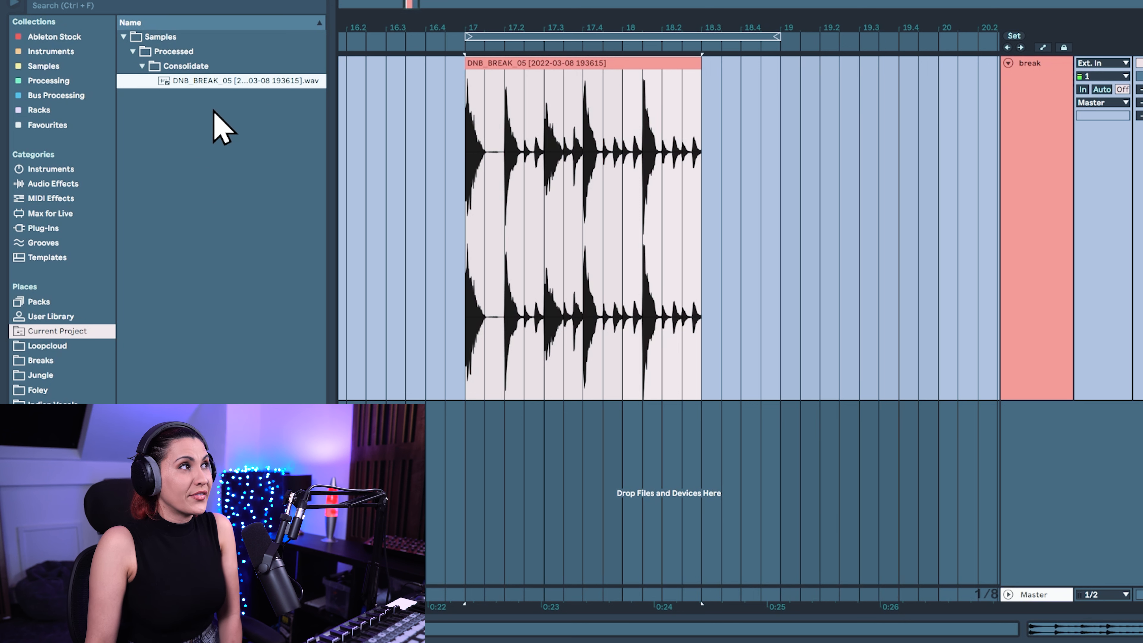
key(ctrl+r)
text(new)
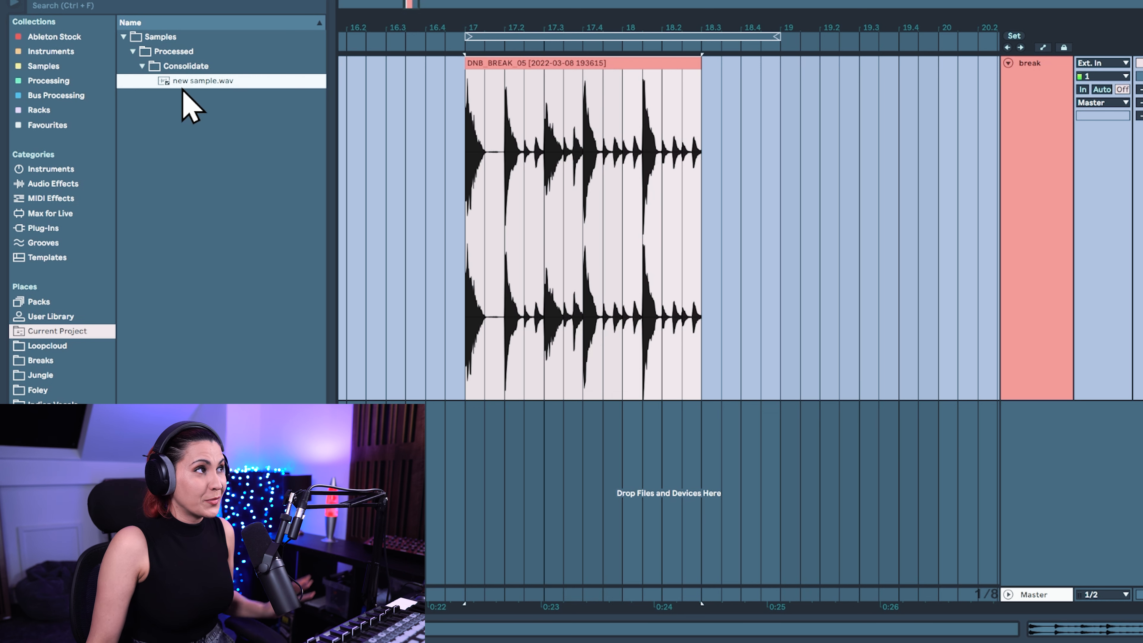
drag(208, 80, 63, 323)
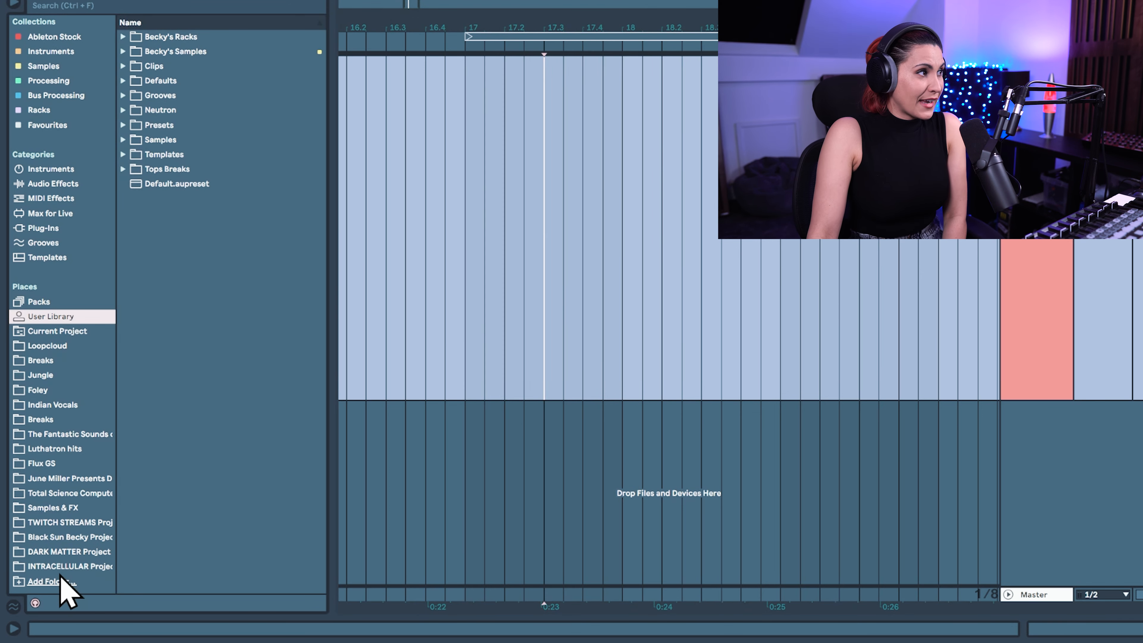
Add the CLAPS N FINGER SNAPS folder from Plugins, FX, Studio Audio > Samples & FX on MUSIC PROD (E:) to Places
click(41, 582)
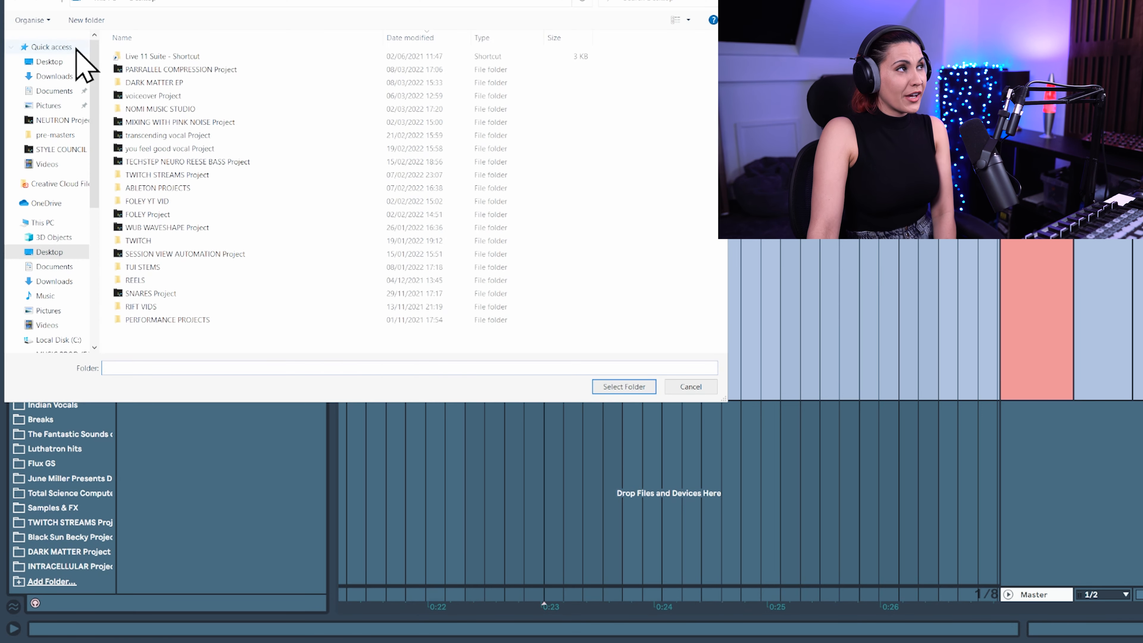
scroll(76, 283, down, 3)
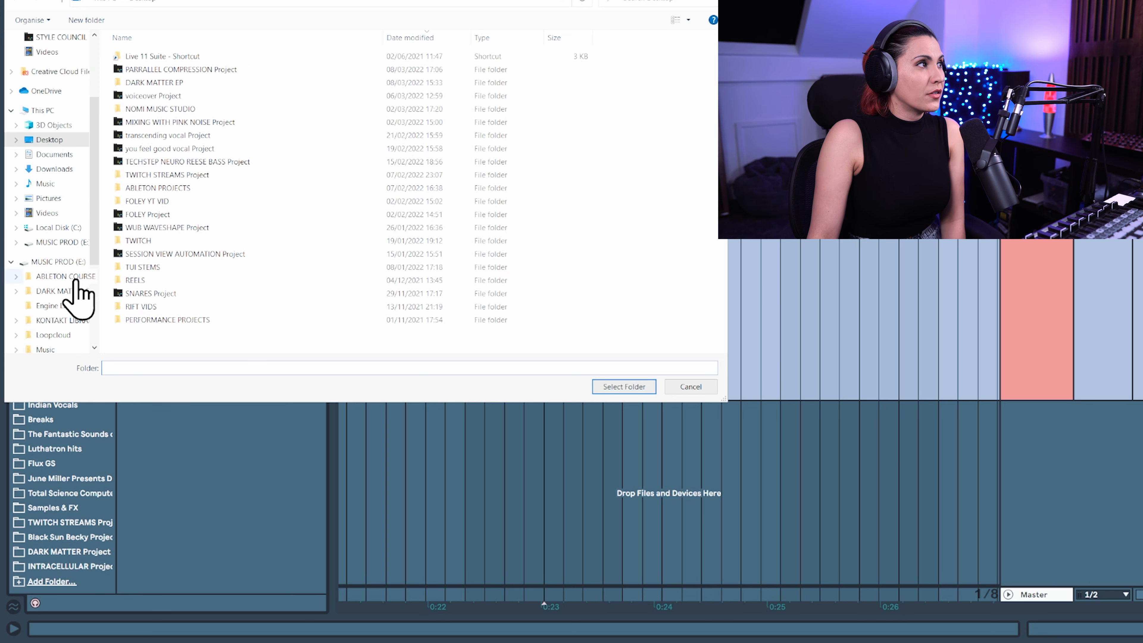
click(59, 262)
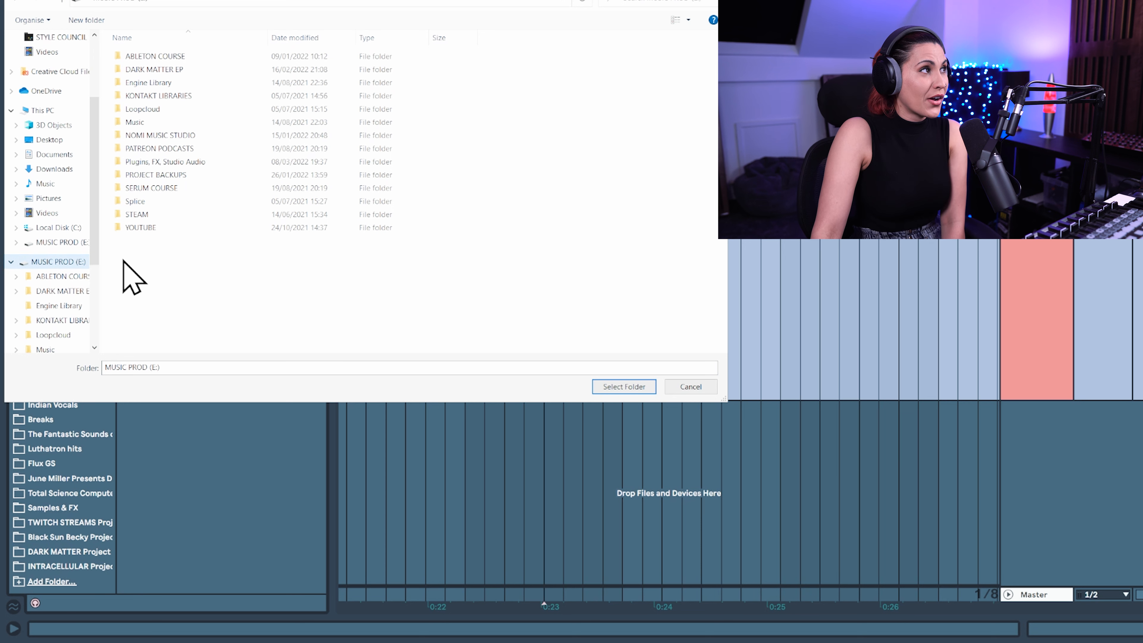
click(141, 189)
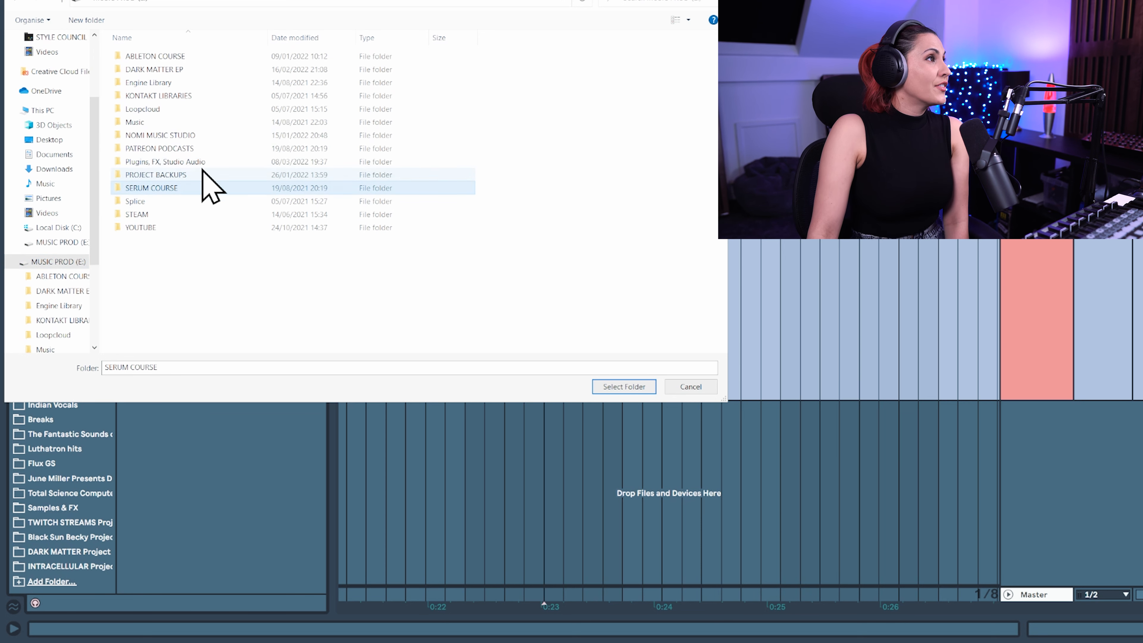
double_click(182, 163)
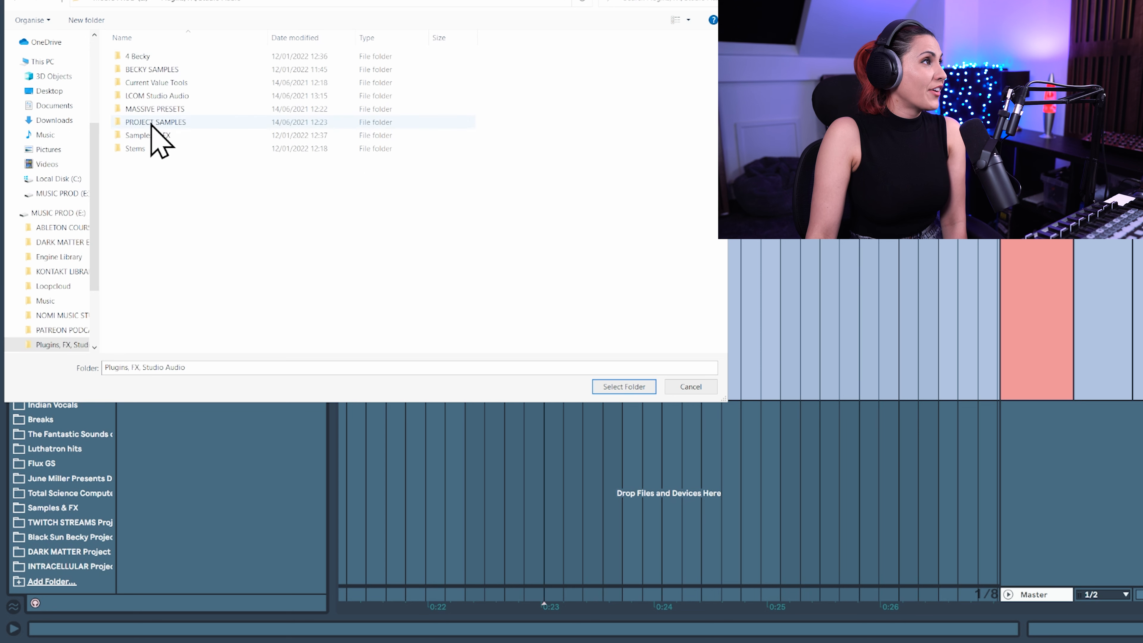
double_click(149, 135)
click(163, 136)
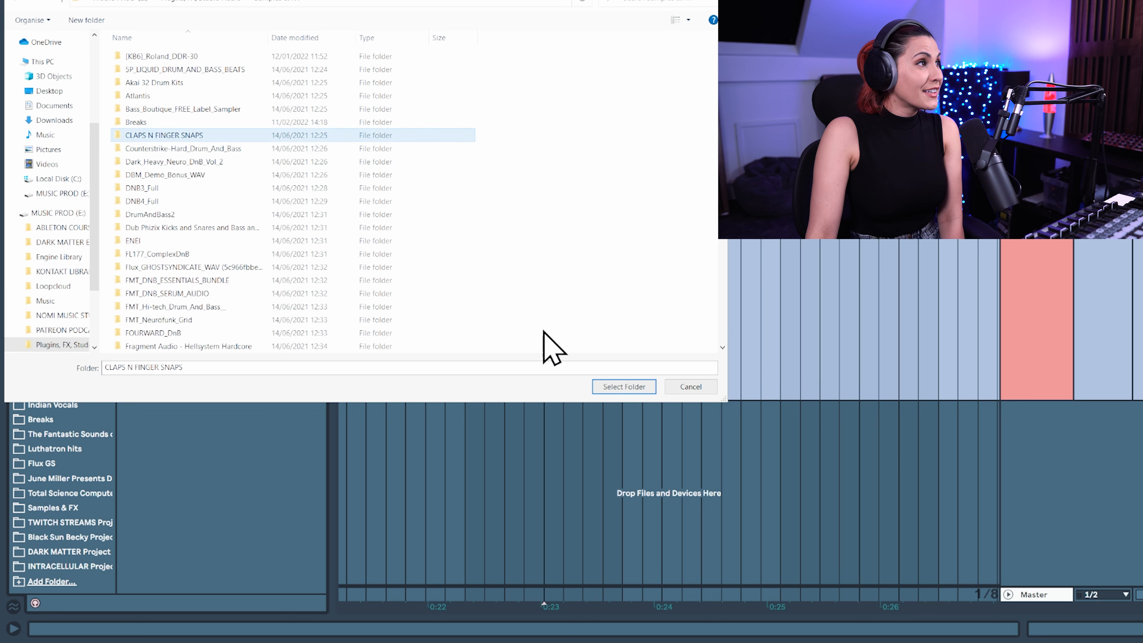
click(640, 387)
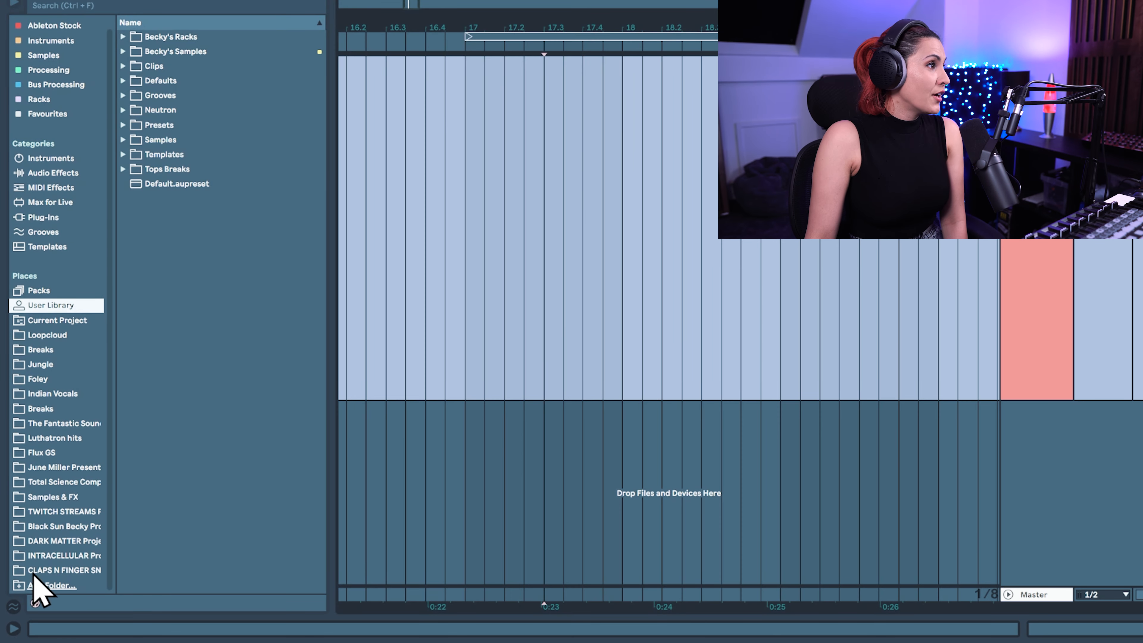
Preview several samples from the Snaps folder in CLAPS N FINGER SNAPS, including snap-far-08.wav, and collapse the folder
click(36, 581)
click(123, 51)
click(202, 155)
click(194, 301)
click(188, 404)
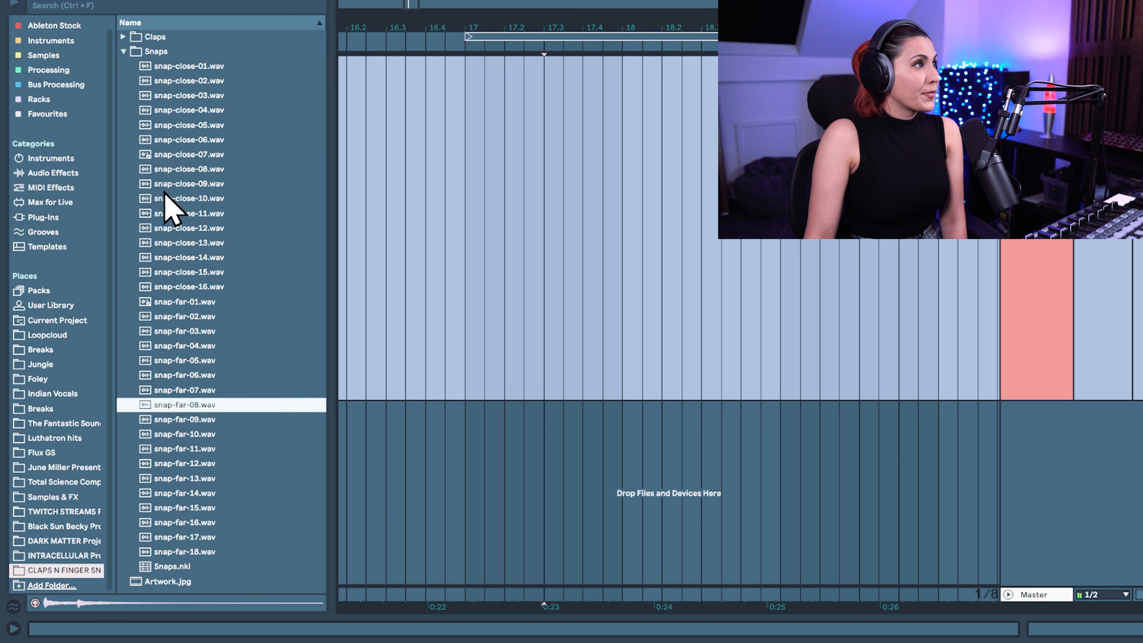
click(135, 53)
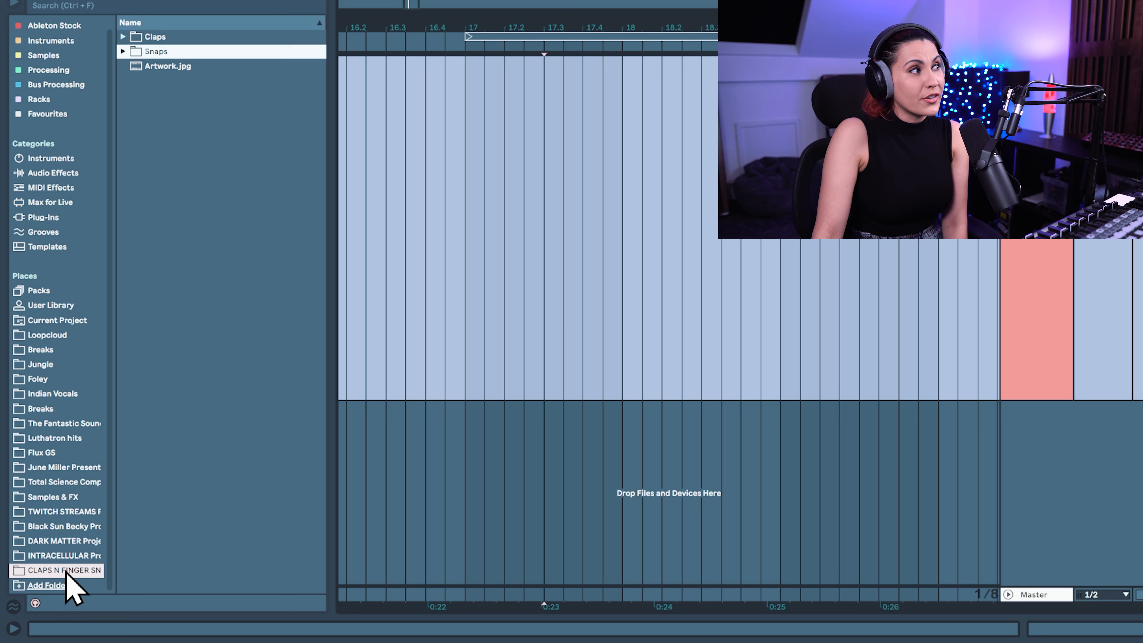
Remove the CLAPS N FINGER SNAPS folder from the browser's Places
click(92, 570)
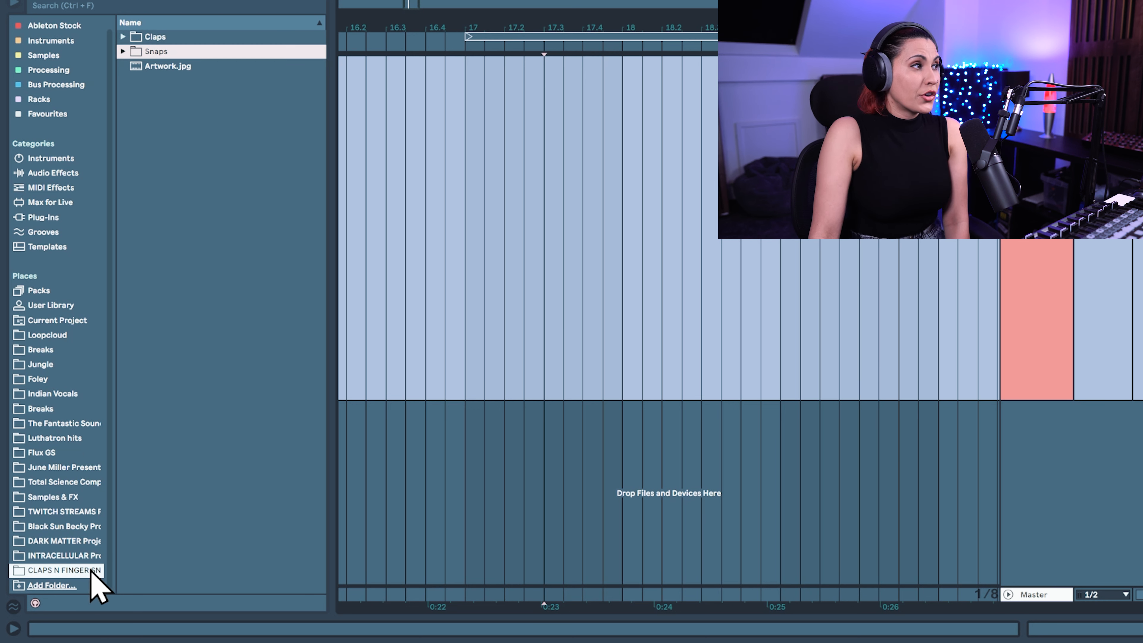
right_click(47, 572)
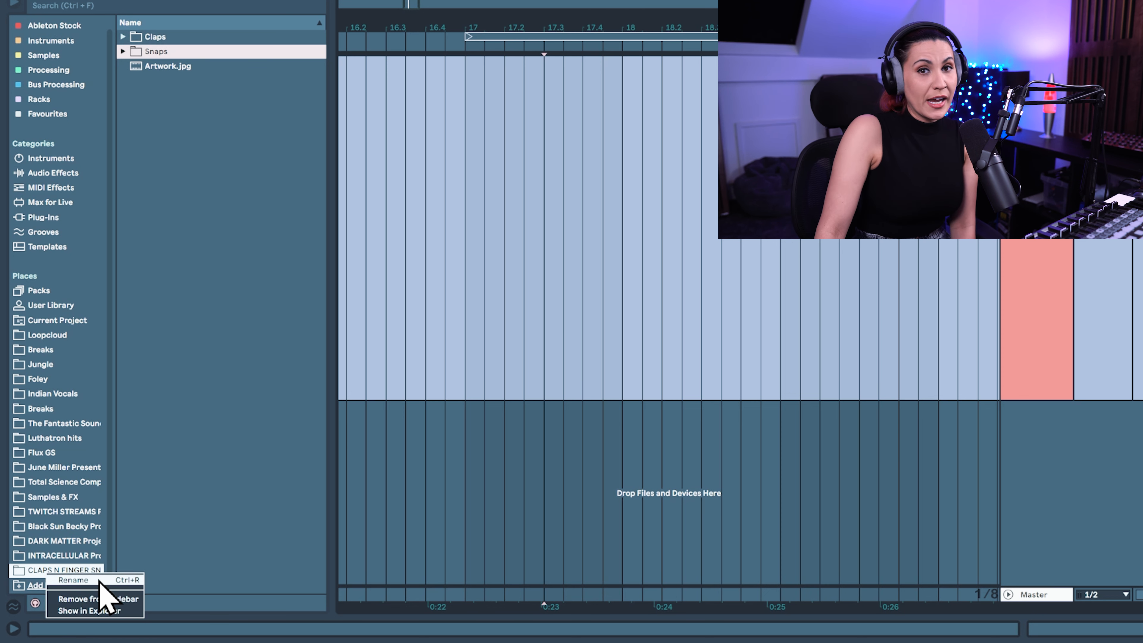
click(108, 599)
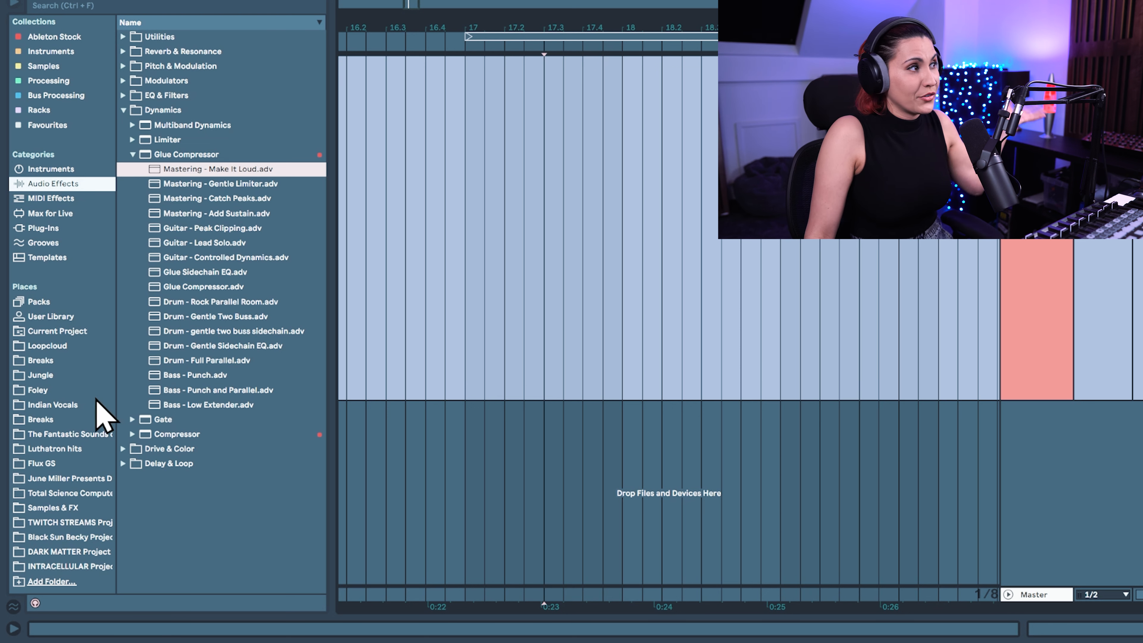
Browse the Samples & FX place through K_TEE_SHOGUN_AUDIO, KT_SOUNDS_AND_FX and KT_Bass_Hits to the samples in Rev_Bass
drag(79, 564, 55, 348)
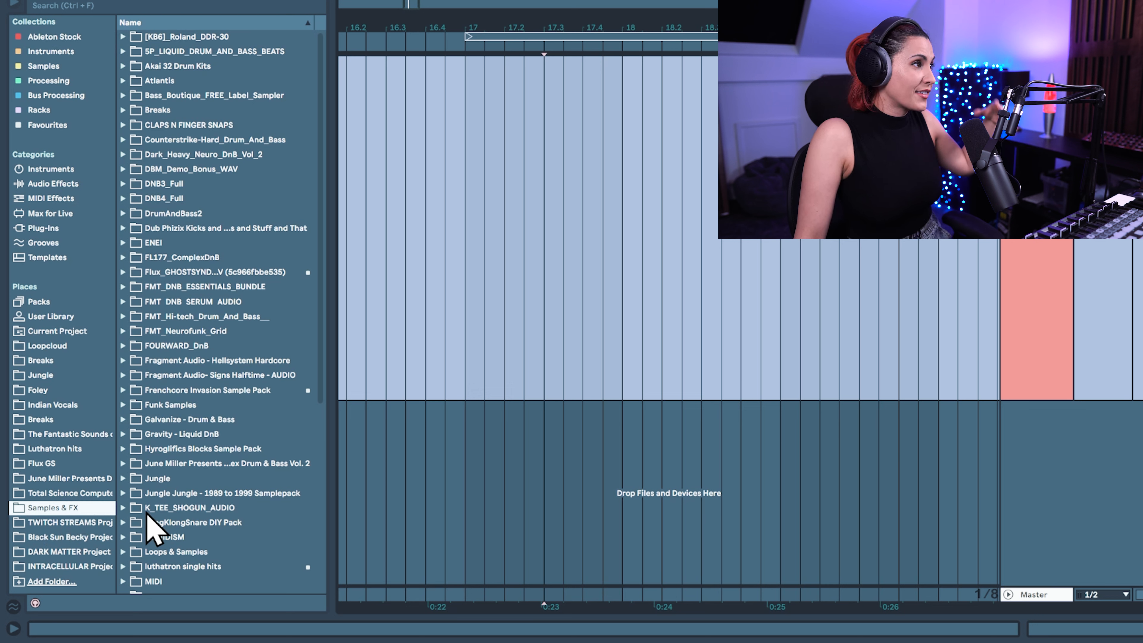
click(137, 511)
double_click(136, 512)
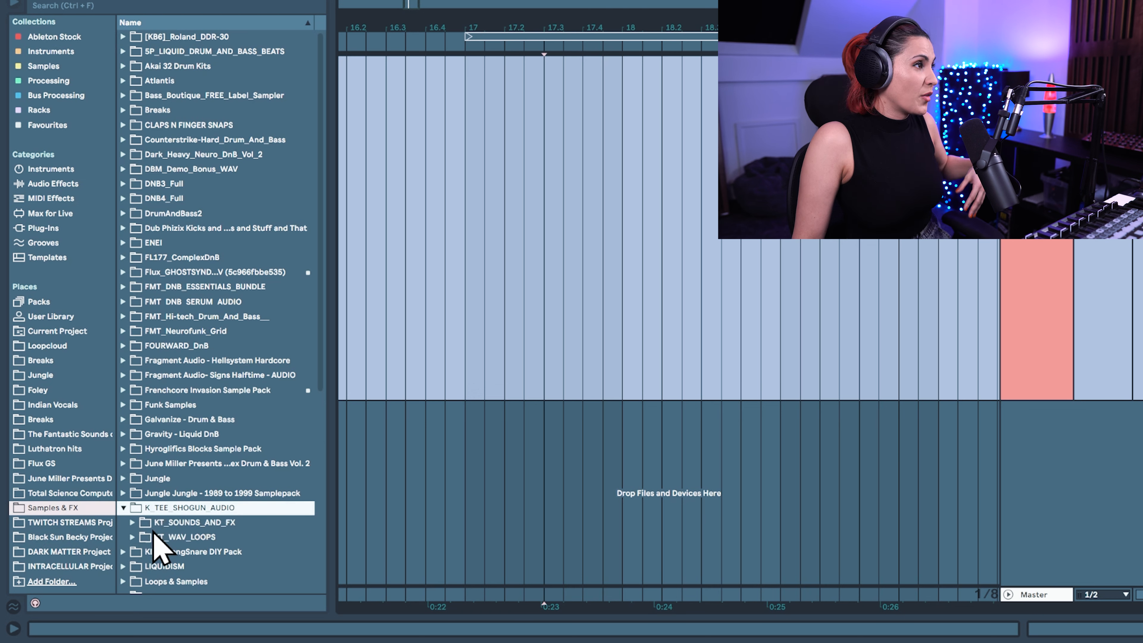
double_click(167, 523)
scroll(203, 532, down, 3)
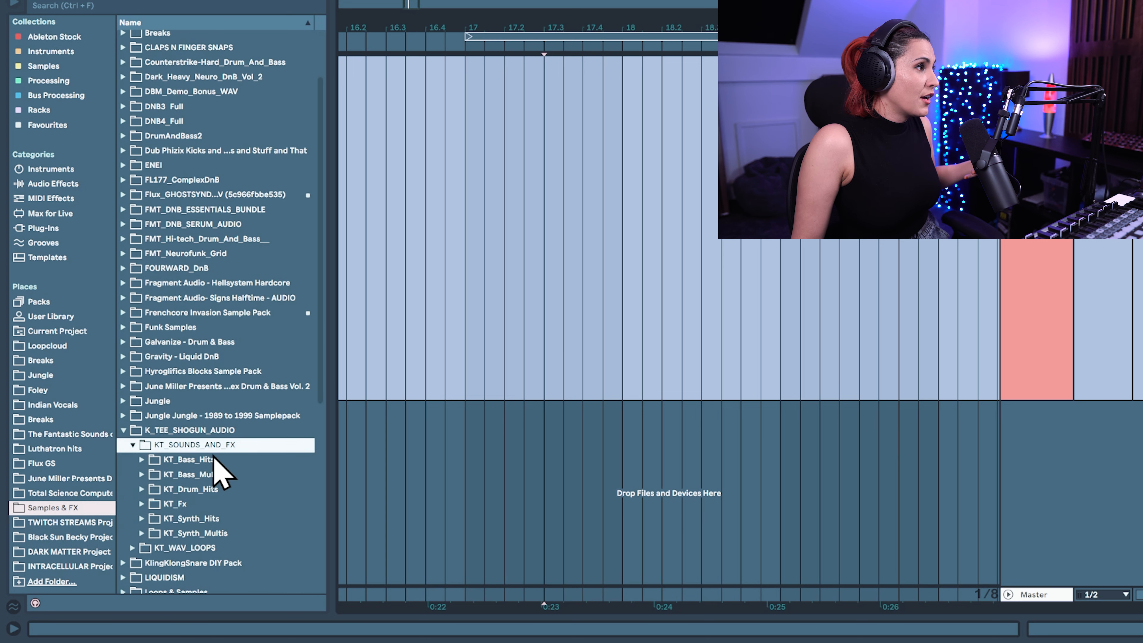
double_click(215, 462)
click(191, 504)
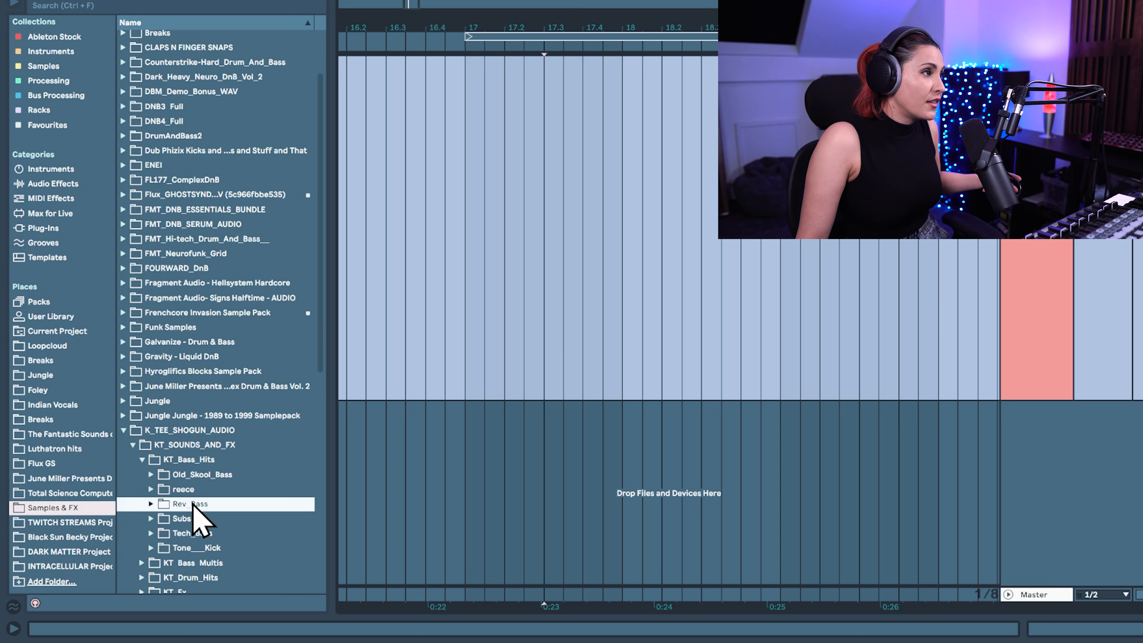
double_click(191, 504)
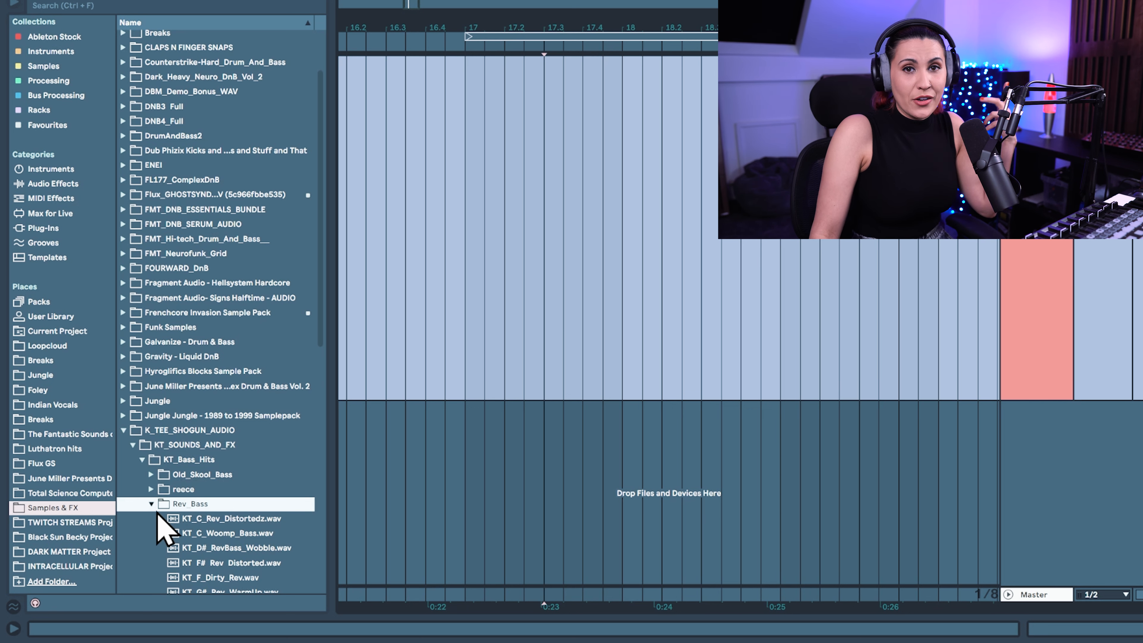
Search the Samples & FX folder for "snare loop" and clear the search
click(102, 5)
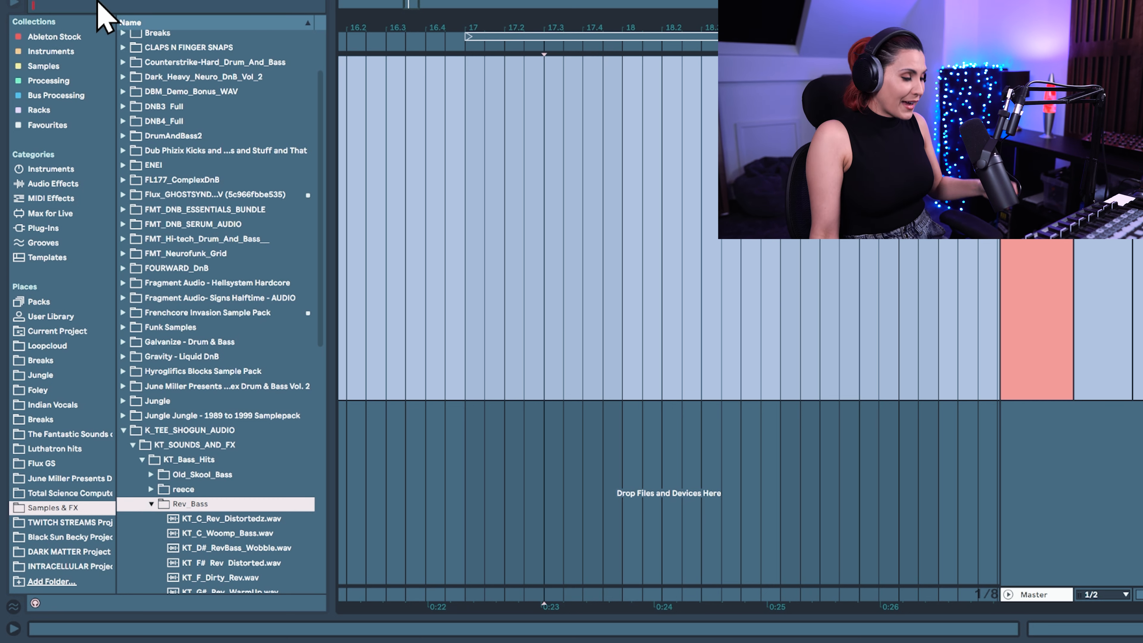
text(snare)
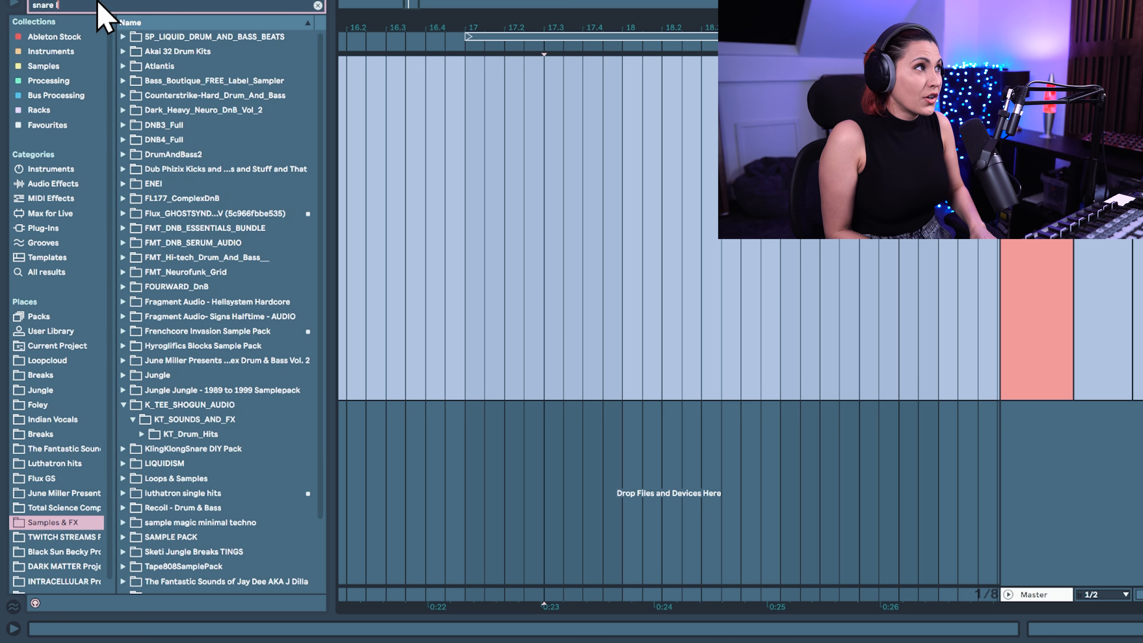
text( loop)
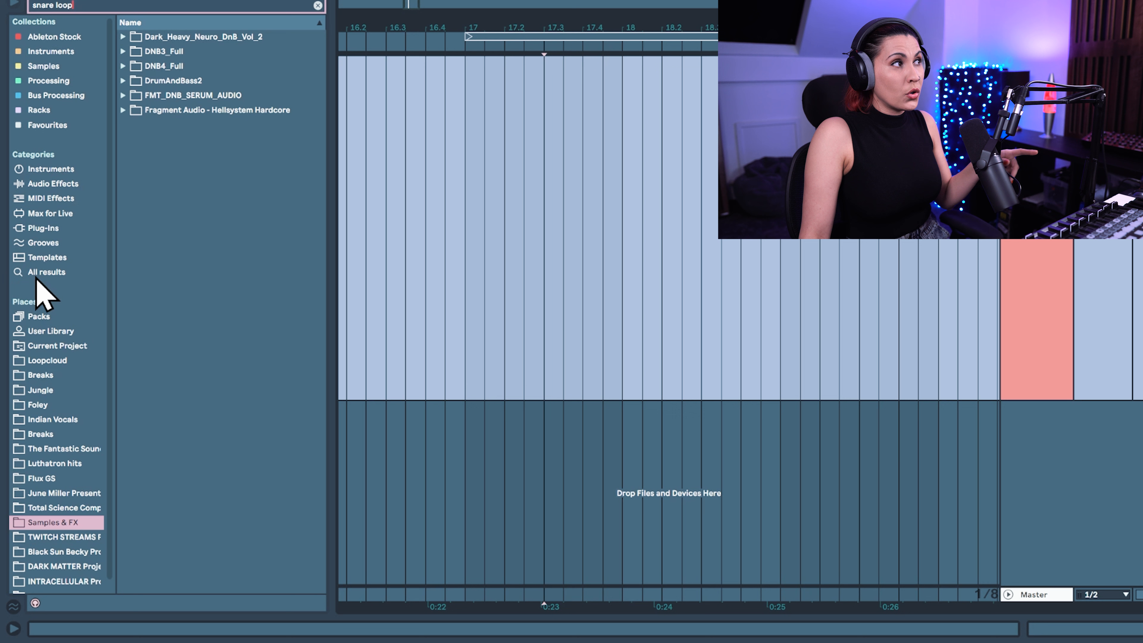
click(318, 6)
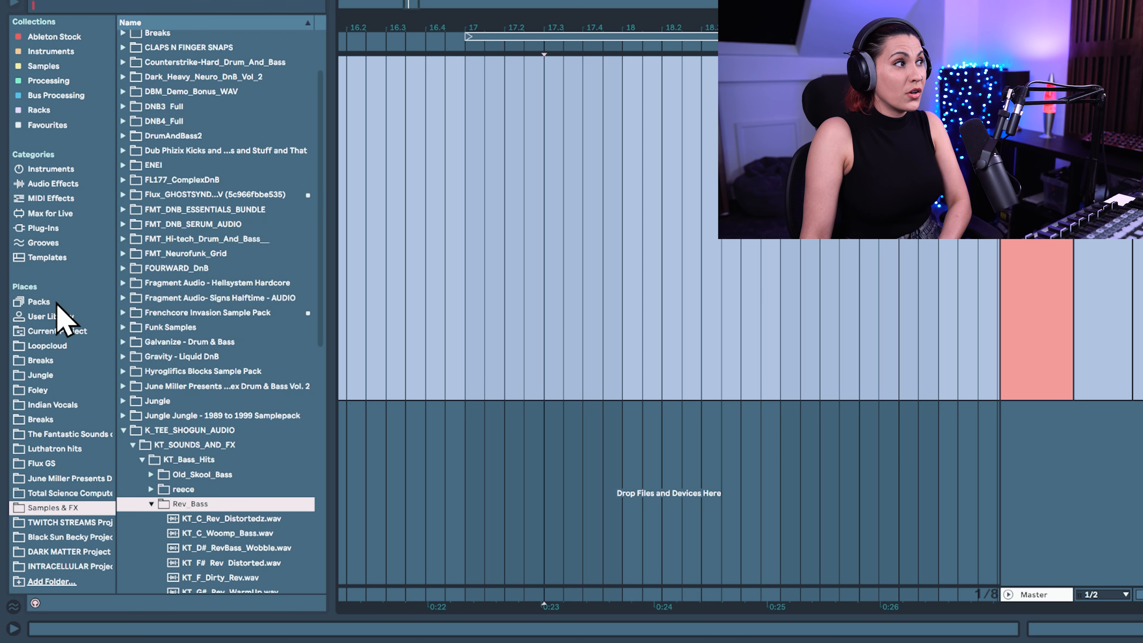
Search all browser results for "snare loop" and preview every sample in the list from first to last
text(snare loop)
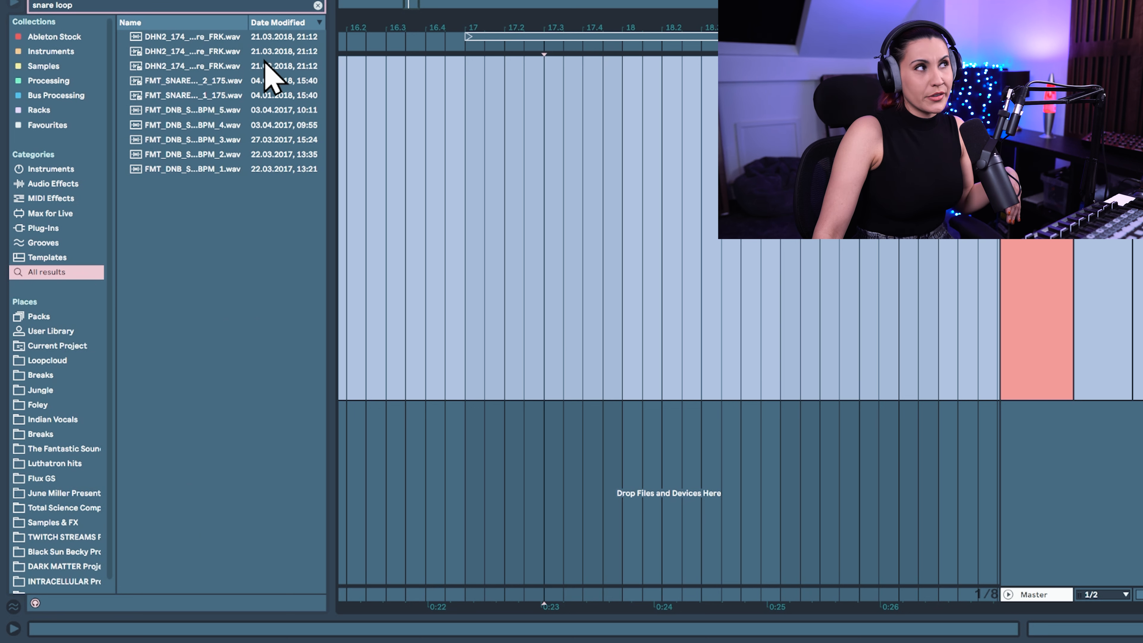
click(181, 39)
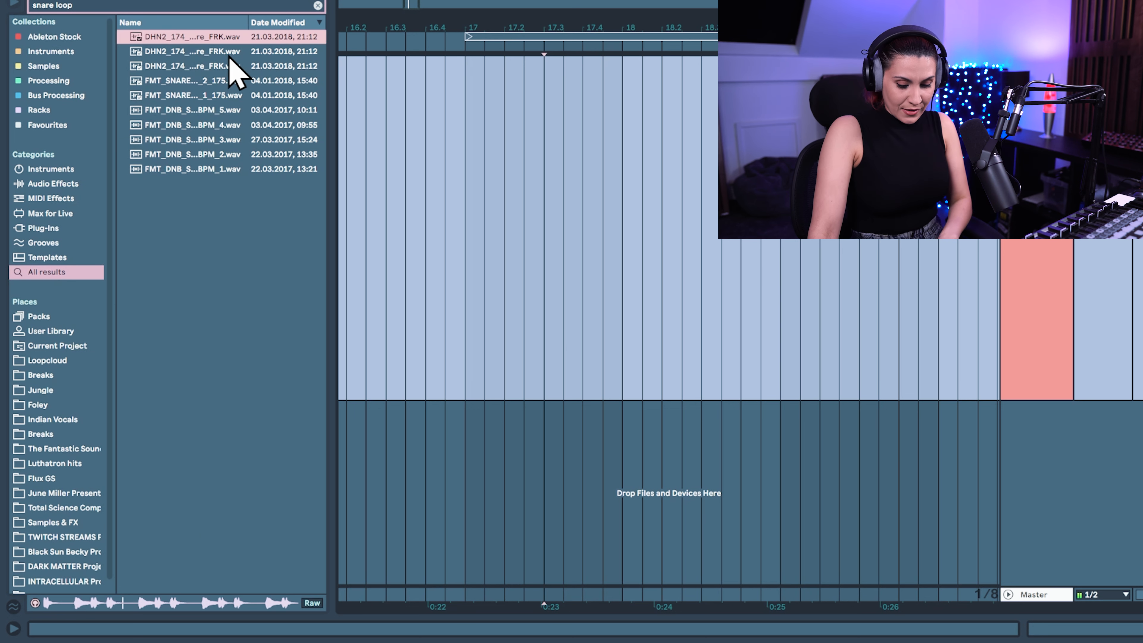
key(Down)
key(Down)
key(Down)
key(Down)
key(Down)
key(Down)
key(Down)
key(Down)
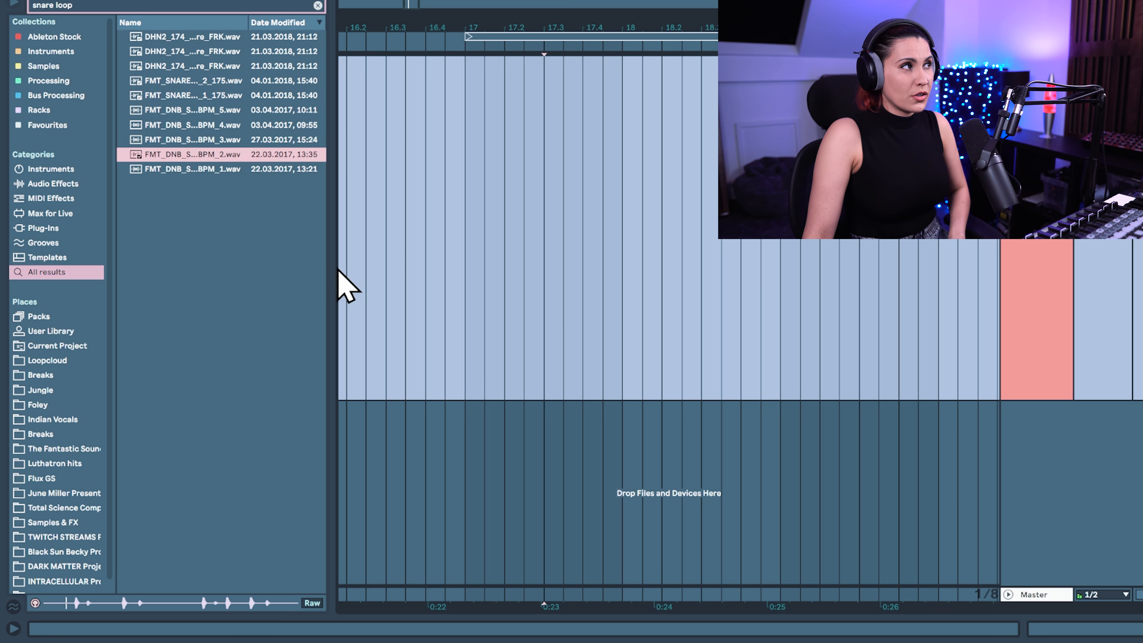
key(Down)
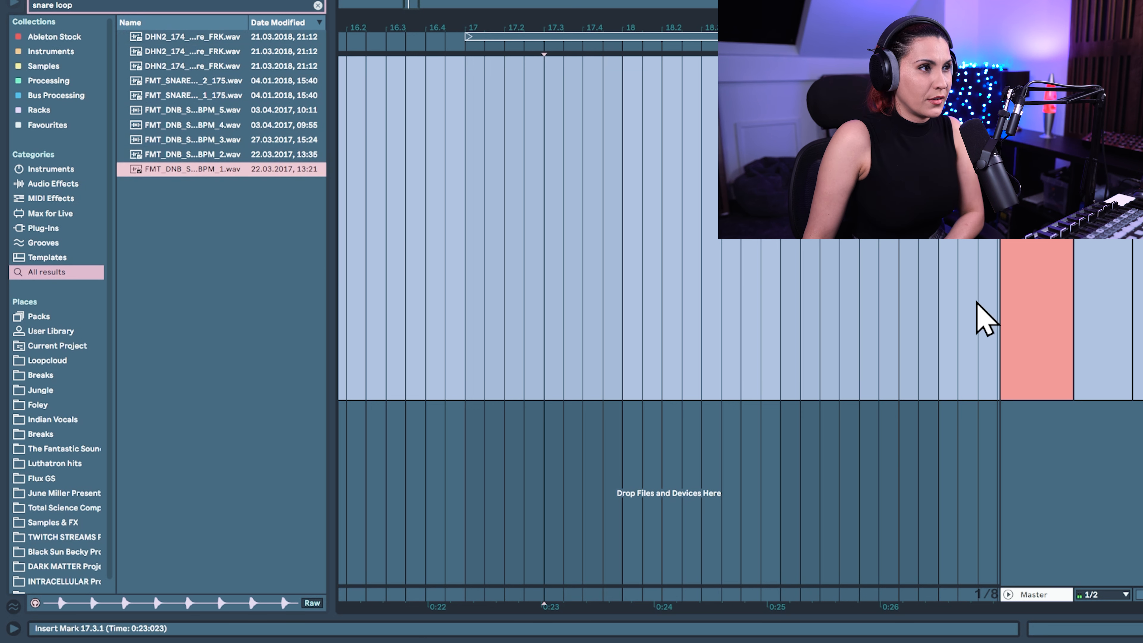
Preview the snare loop samples again, starting from the first DHN2_174 file and moving through the list
click(234, 39)
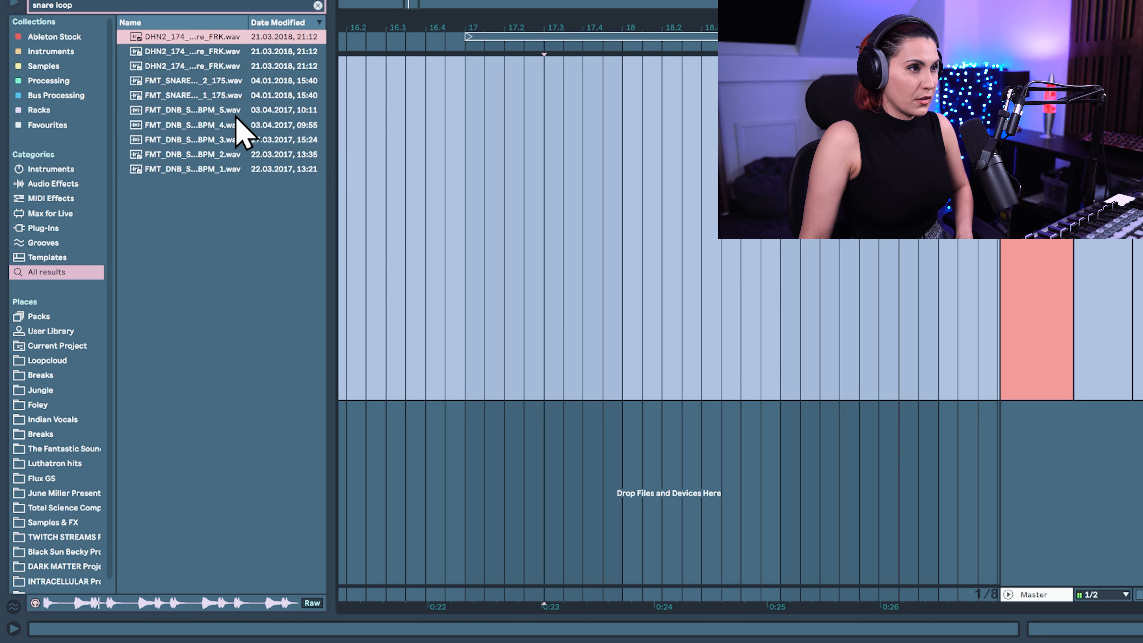
key(Down)
key(Down)
key(Down)
key(Down)
key(Down)
key(Down)
key(Down)
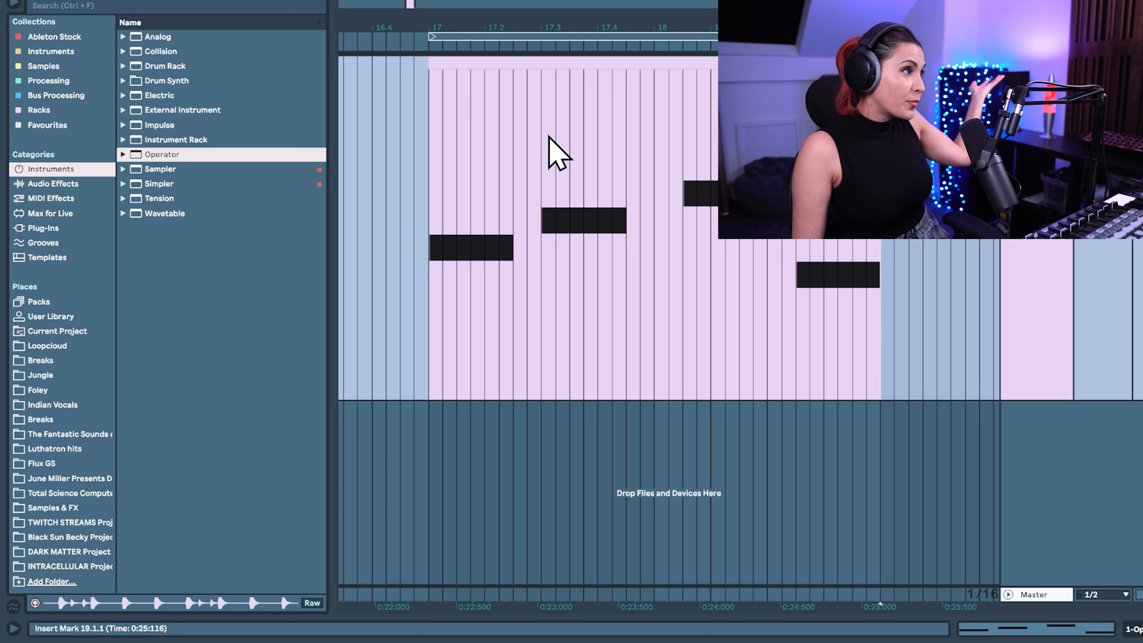
Create a folder named "MIDI Clips" in the User Library and store the Operator track's MIDI clip in it
click(67, 316)
right_click(135, 263)
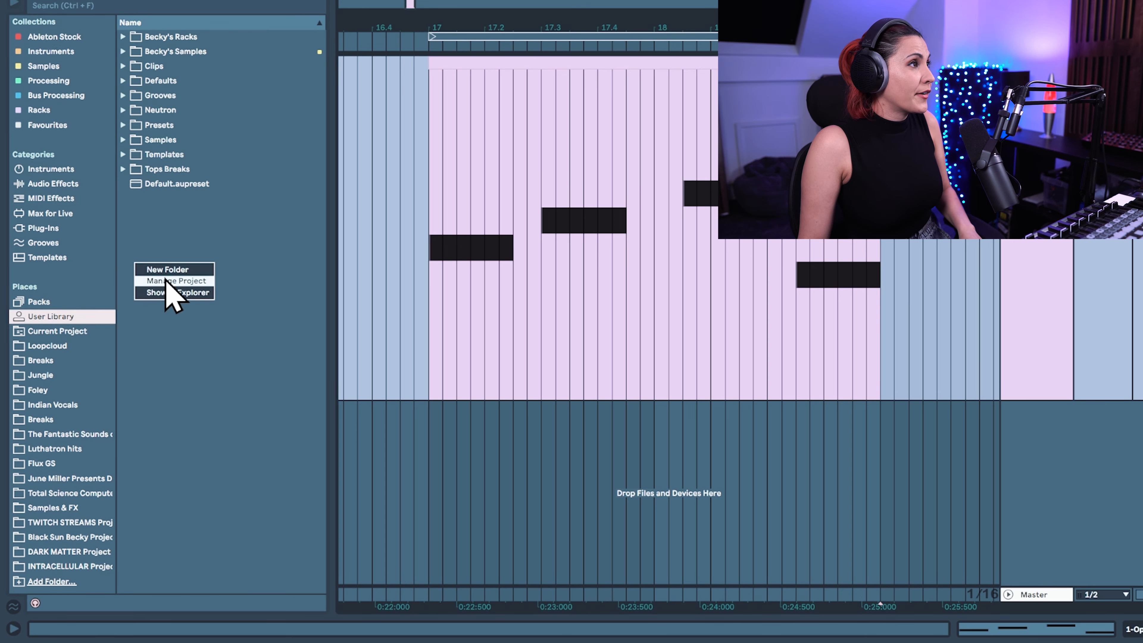
click(168, 269)
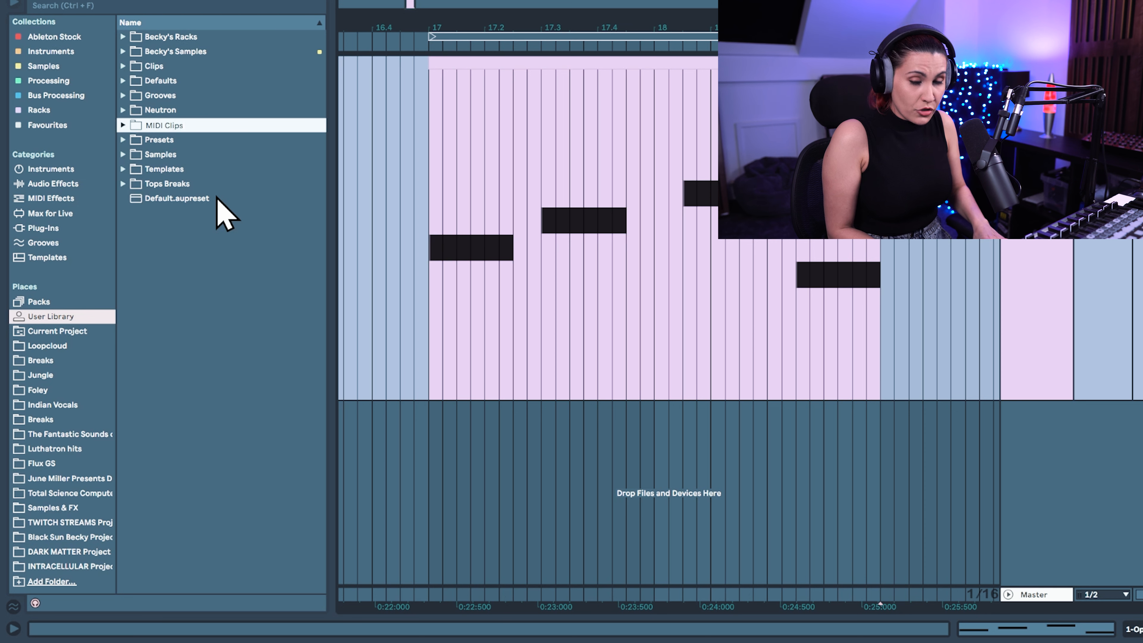
text(MIDI Clips)
key(Return)
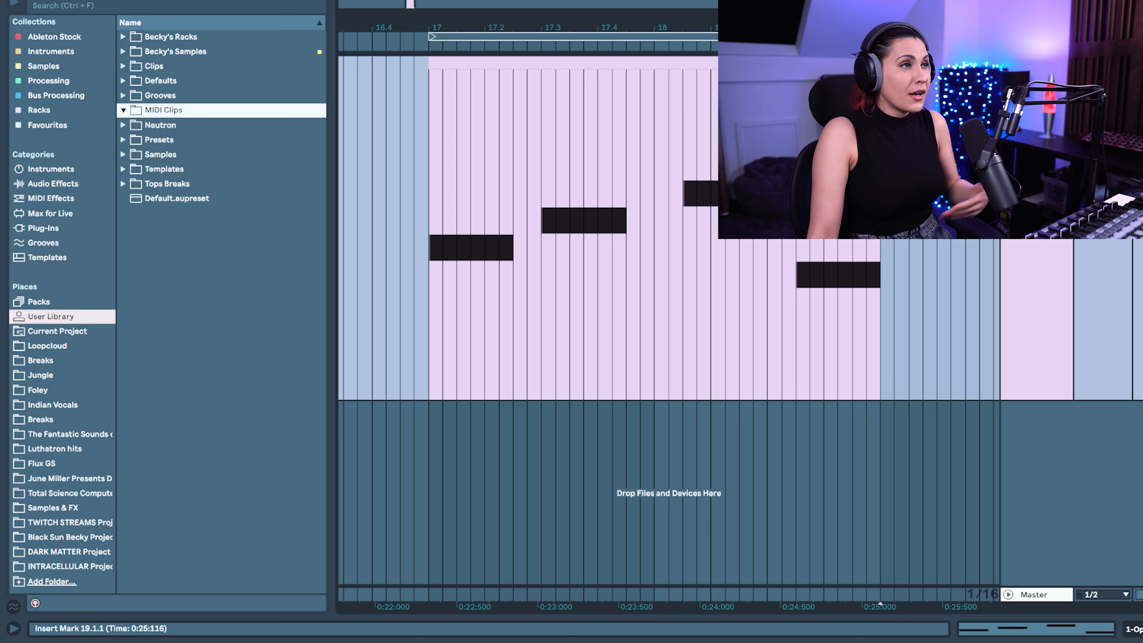
drag(704, 62, 162, 113)
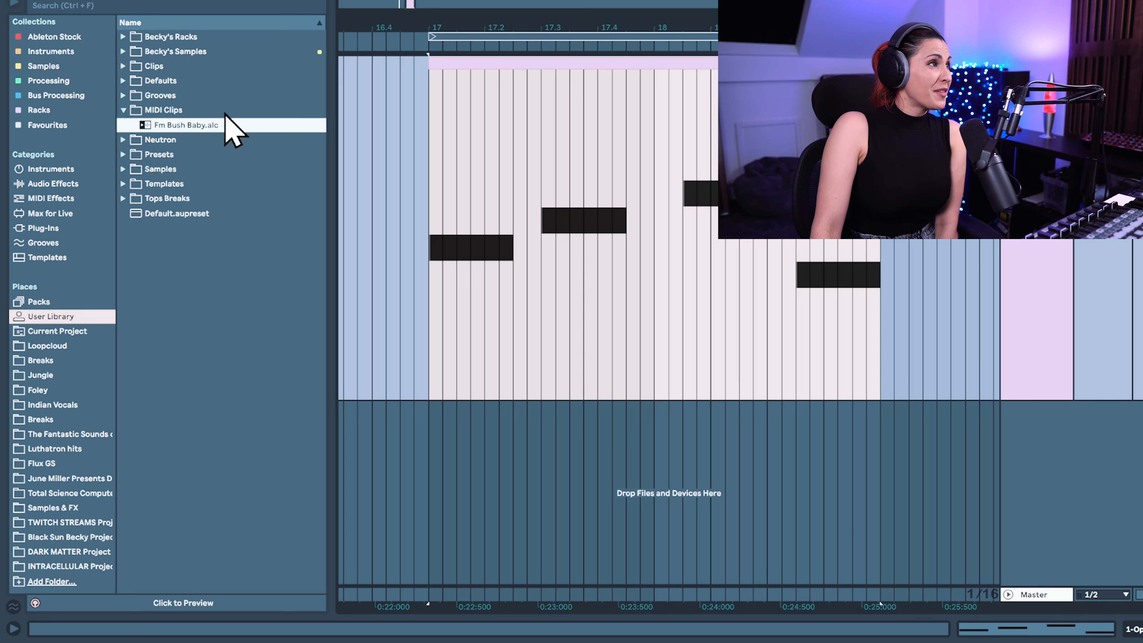
Place Fm Bush Baby.alc from MIDI Clips on a new track in the arrangement and delete that track
drag(160, 128, 433, 490)
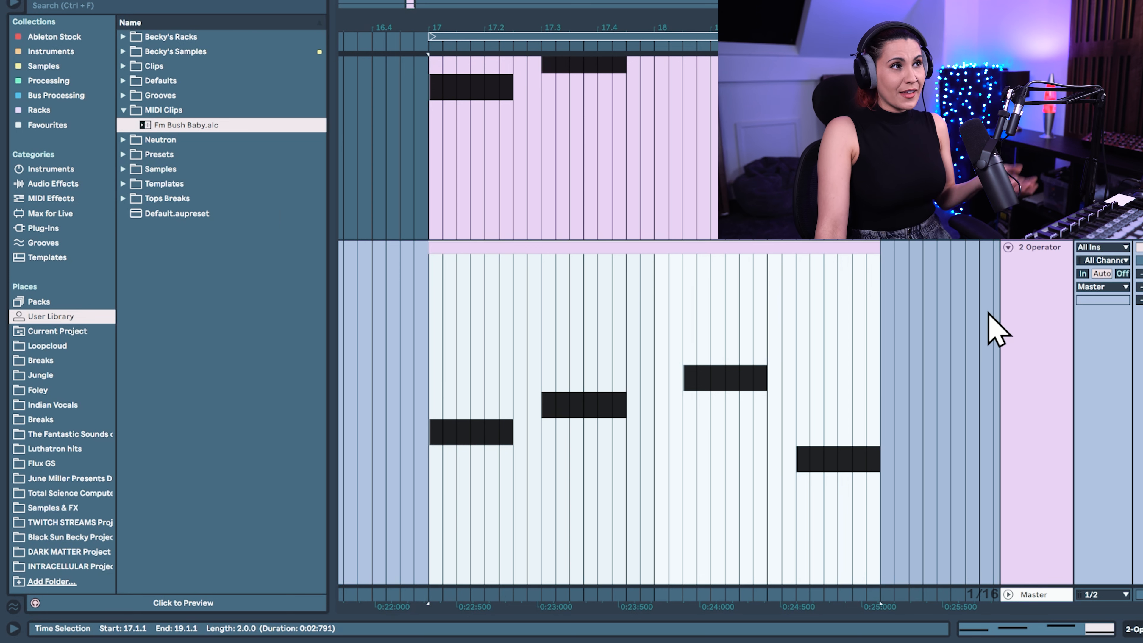
scroll(981, 333, up, 4)
click(1014, 432)
key(Delete)
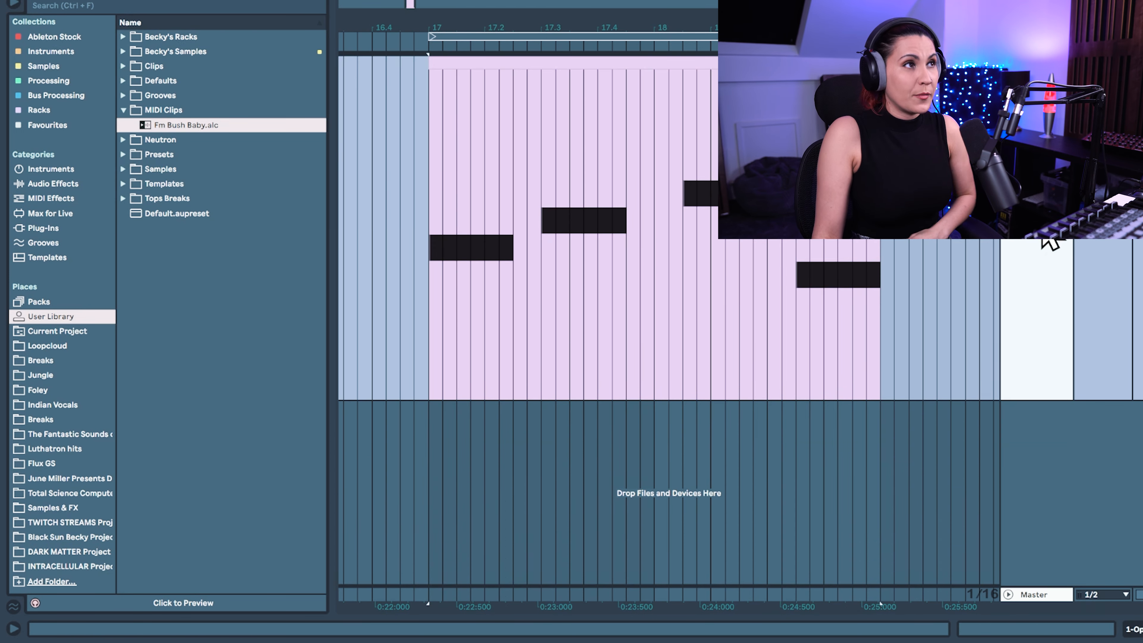
Set Operator's oscillator A coarse to 9 and initial level to -25 dB, and pull the envelope's decay point lower and longer
double_click(1042, 221)
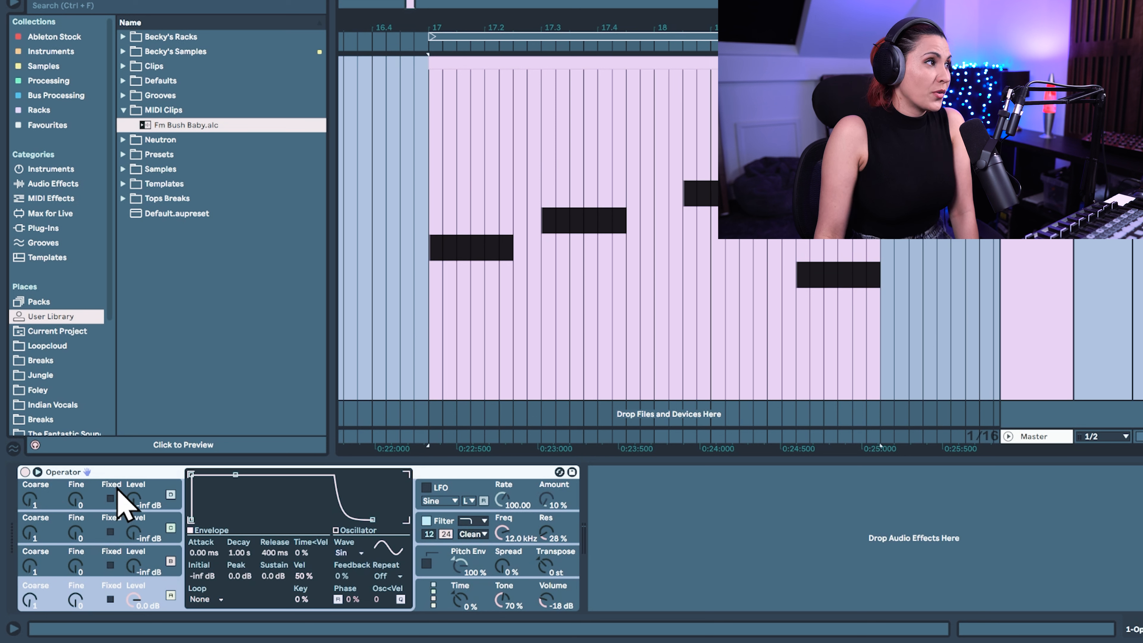
drag(32, 592, 31, 572)
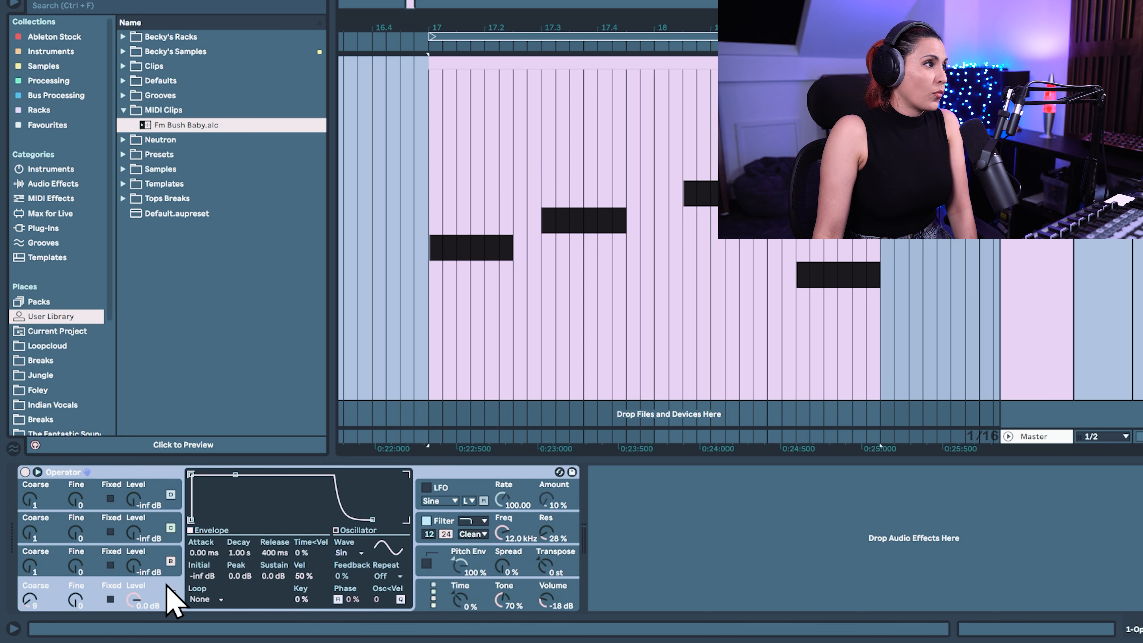
drag(203, 574, 209, 525)
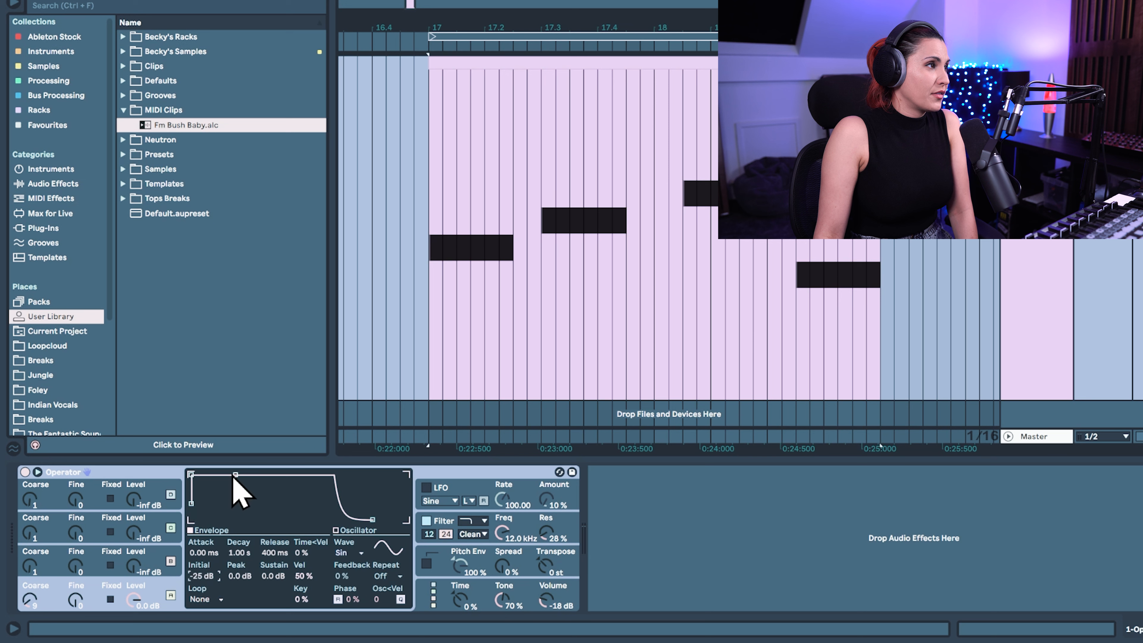
drag(236, 476, 259, 519)
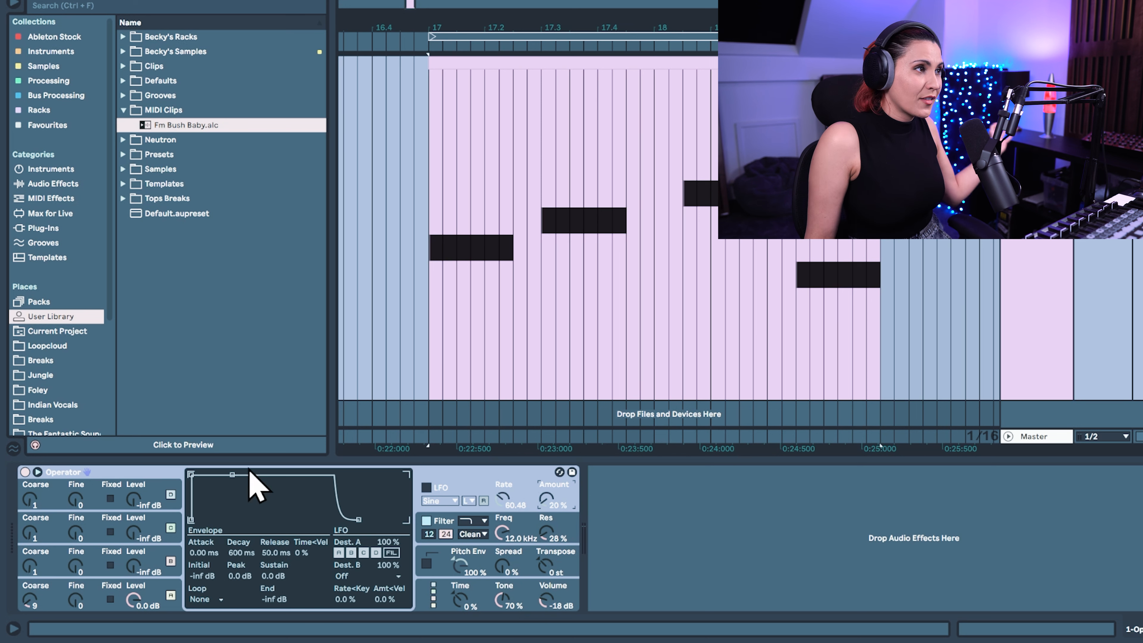
Save the edited Operator as "My Operator Preset.adv" among the User Library's Operator instrument presets
click(572, 472)
scroll(184, 192, up, 5)
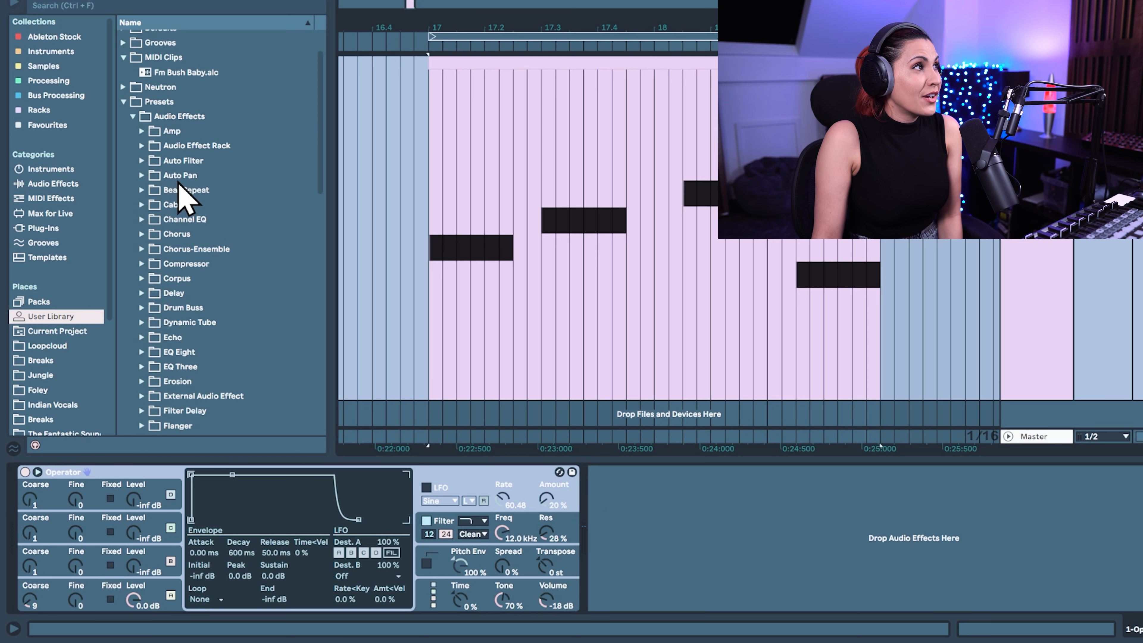
scroll(139, 100, up, 1)
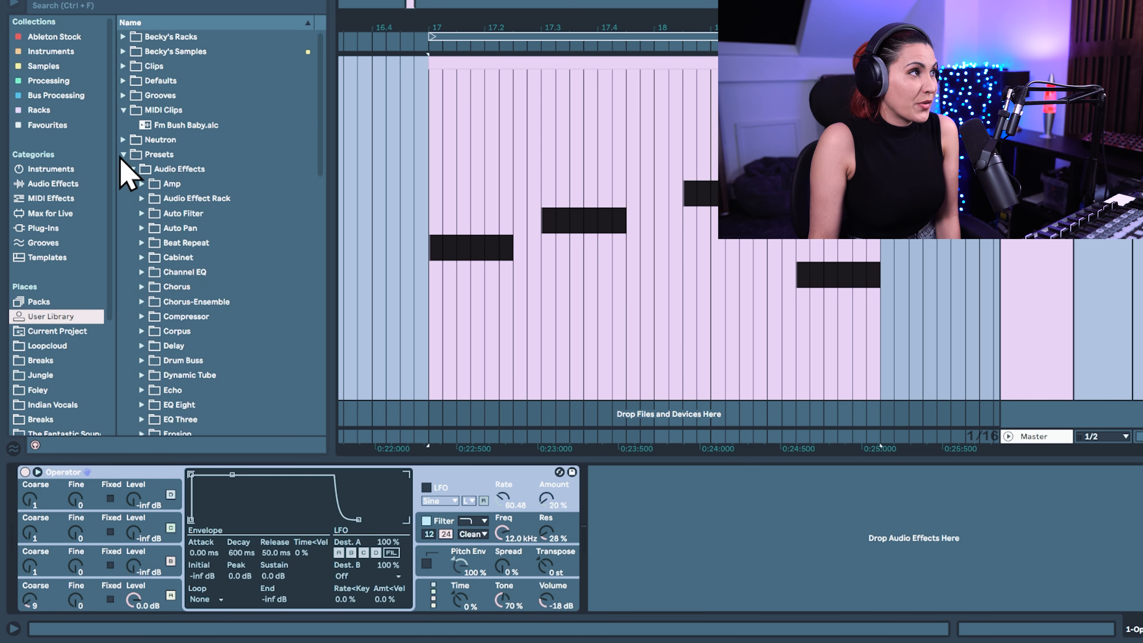
scroll(225, 248, down, 10)
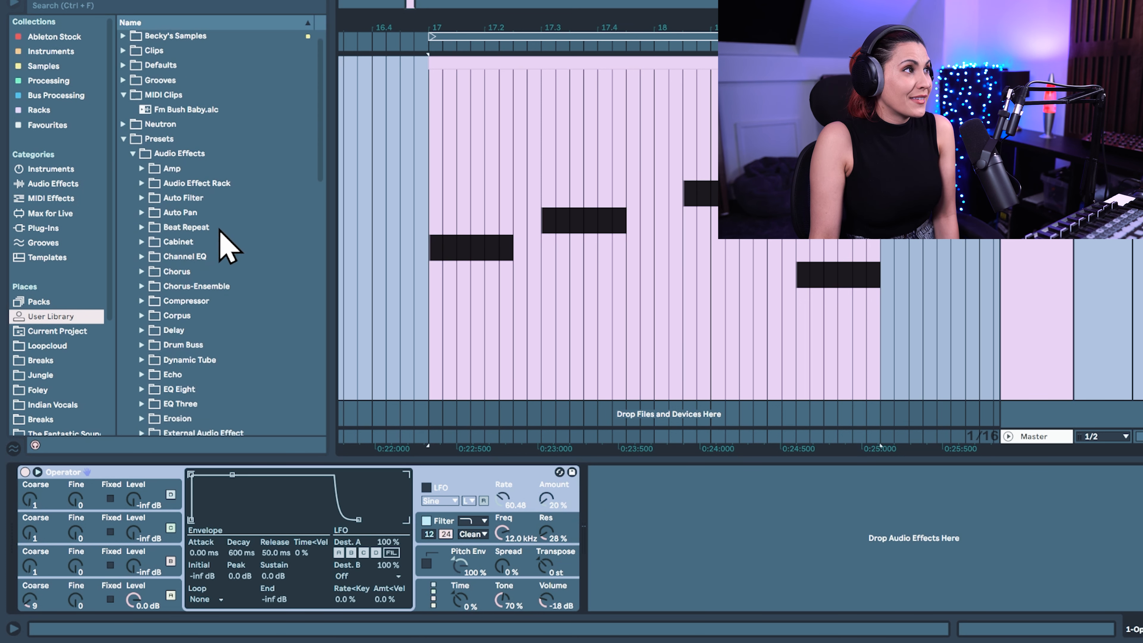
scroll(224, 247, down, 15)
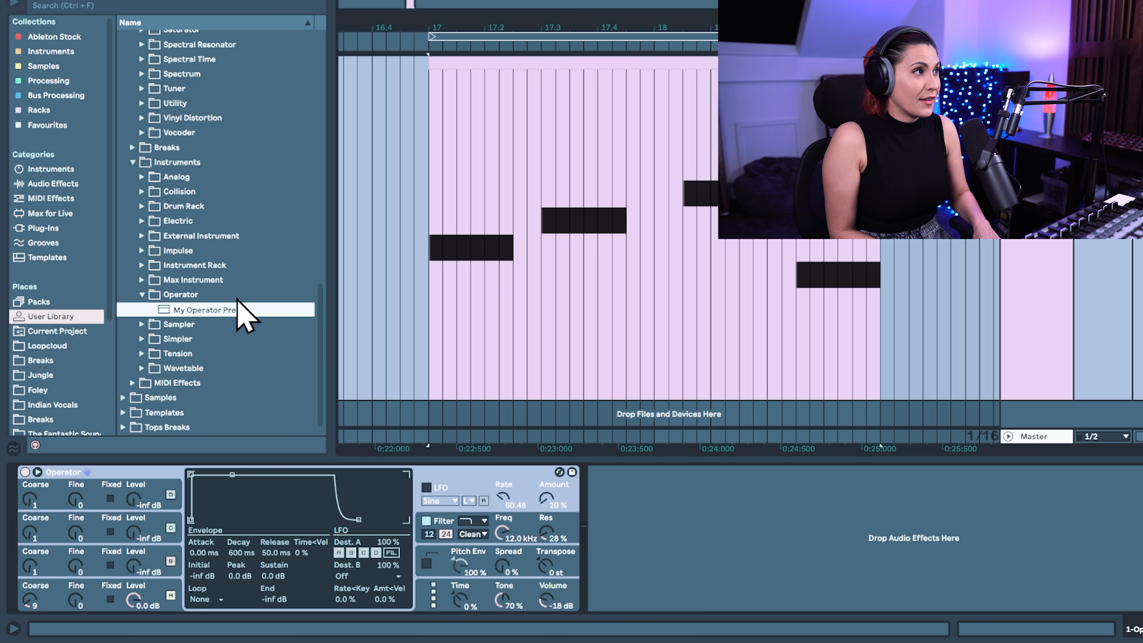
text(set.adv)
key(Return)
Move My Operator Preset.adv into the Operator Presets folder in the User Library and expand that folder
scroll(212, 315, up, 5)
scroll(182, 386, down, 3)
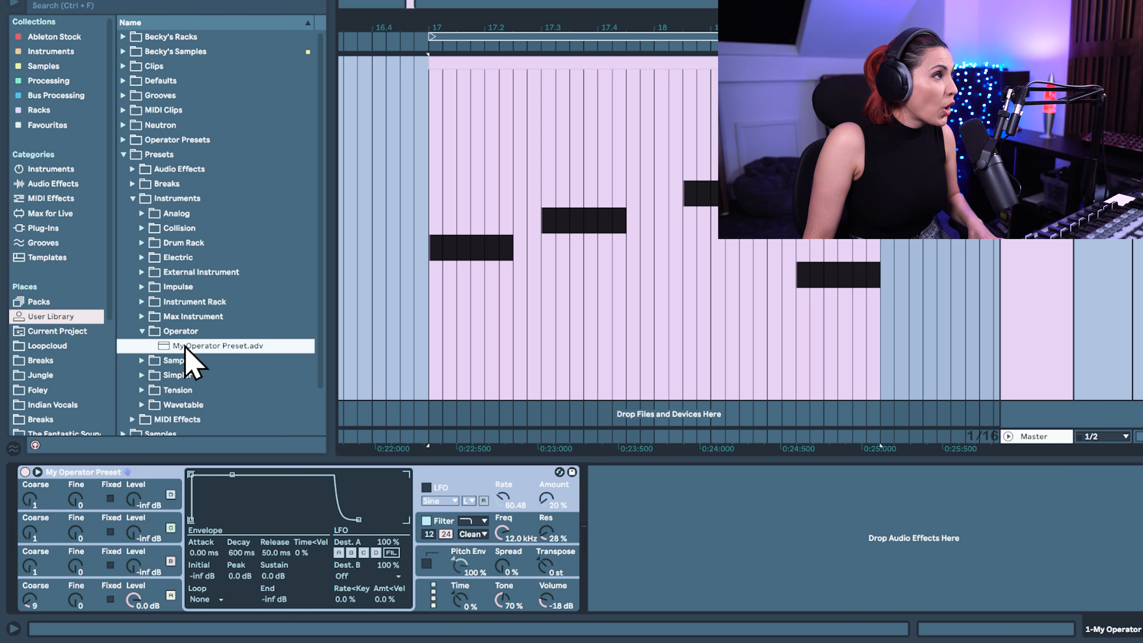
drag(186, 347, 159, 143)
click(135, 143)
click(123, 142)
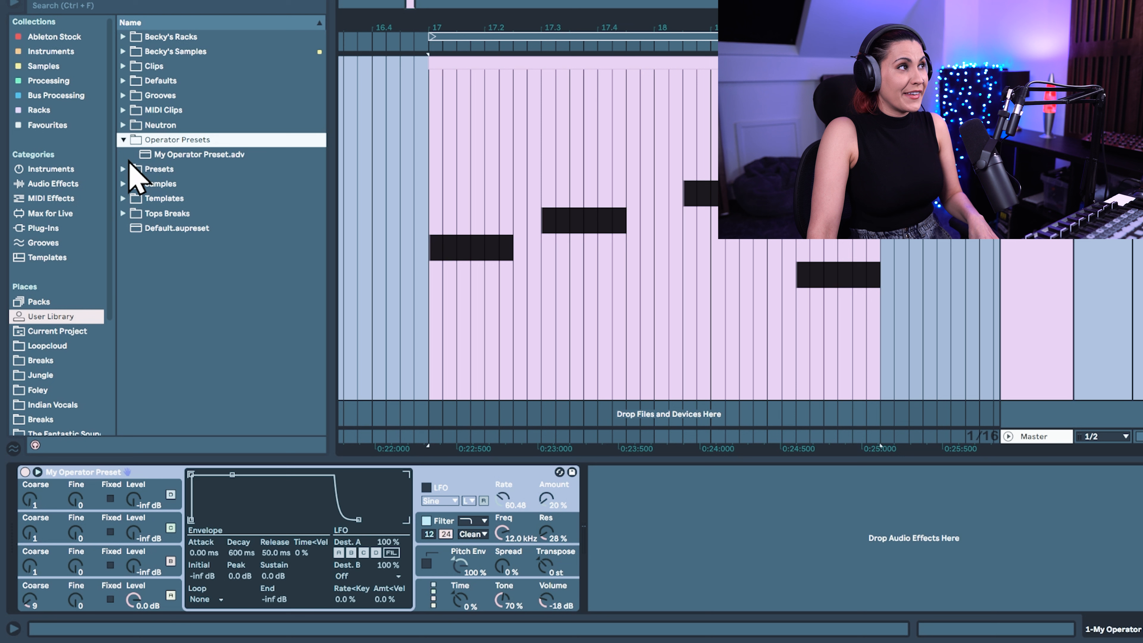
Check the collection options for the Operator Presets folder and delete the folder from the User Library
right_click(234, 139)
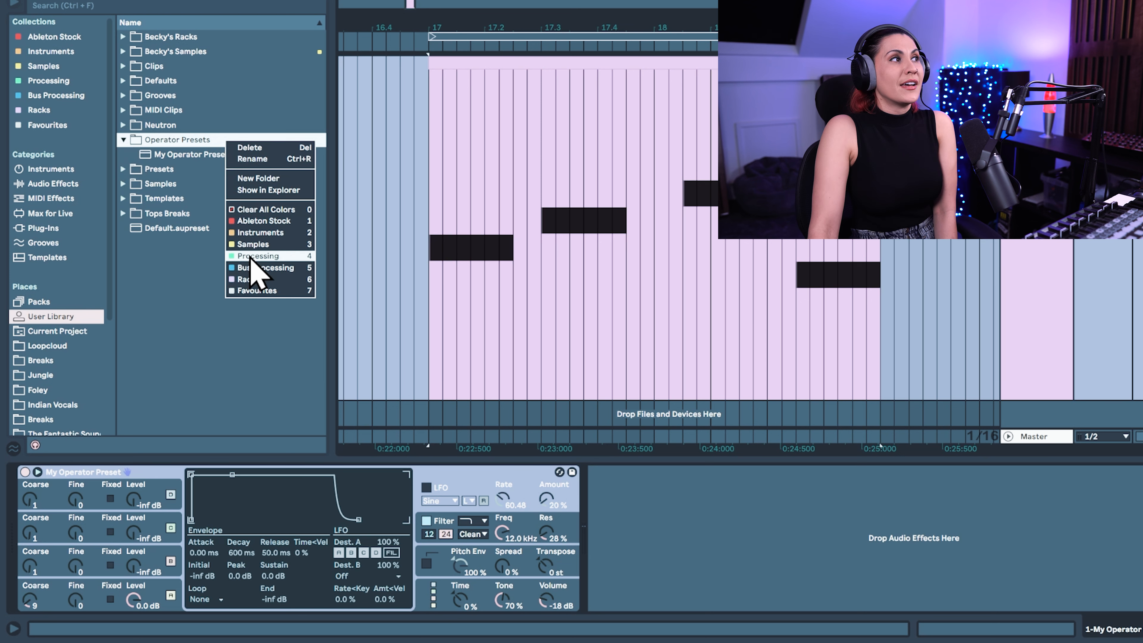
click(206, 306)
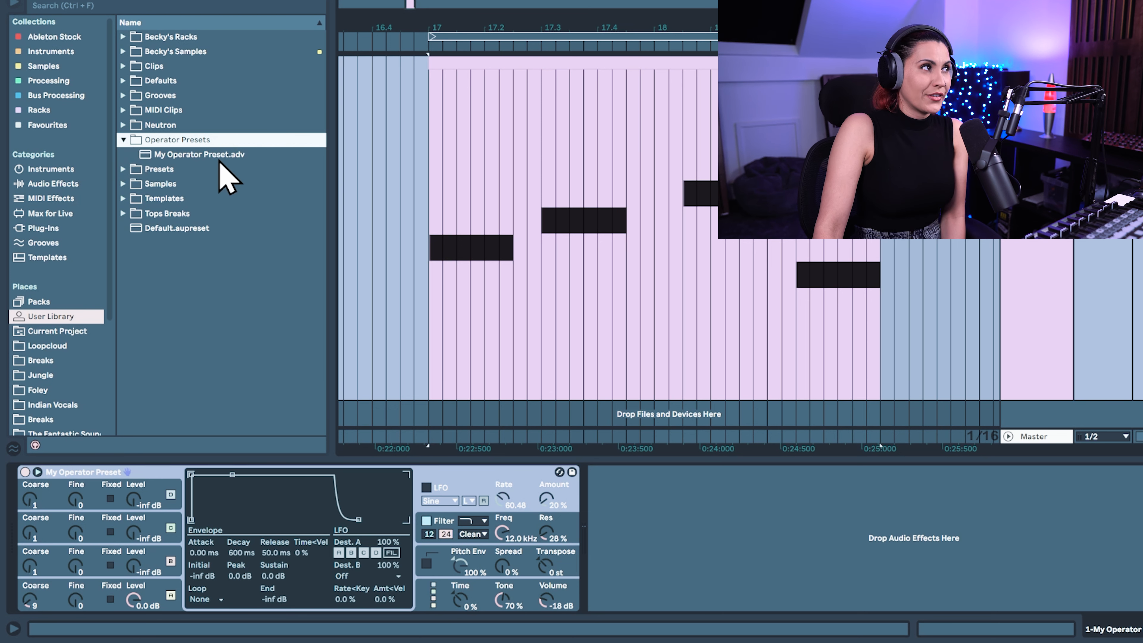
right_click(168, 143)
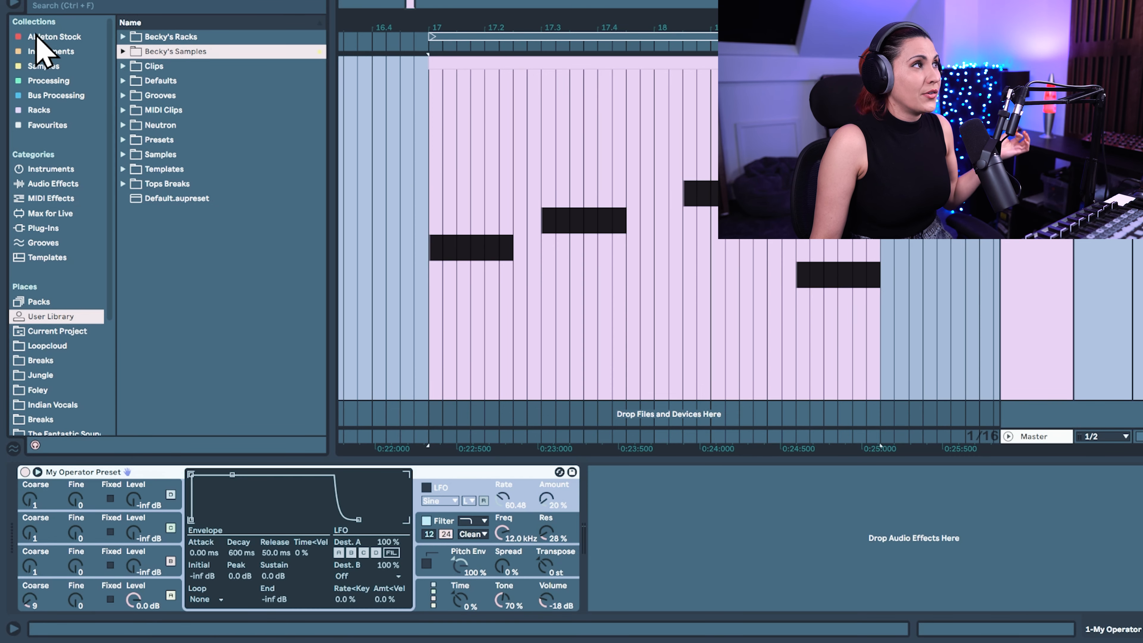
Add EQ Eight from the Ableton Stock collection after Operator and set its band 1 low cut to 178 Hz
click(43, 37)
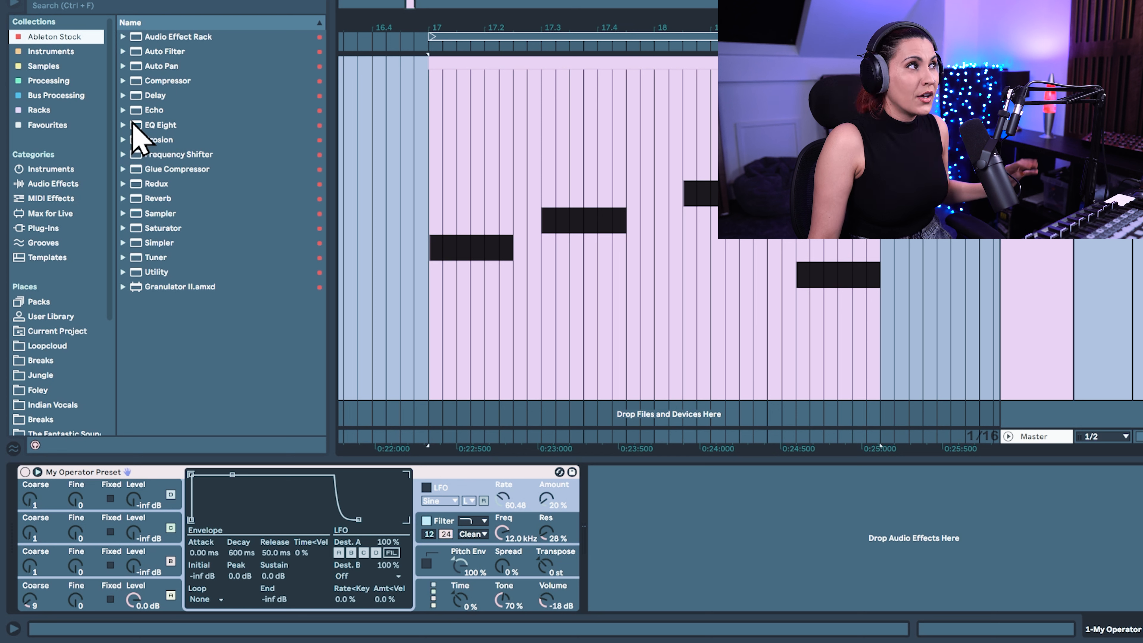
drag(132, 127, 663, 531)
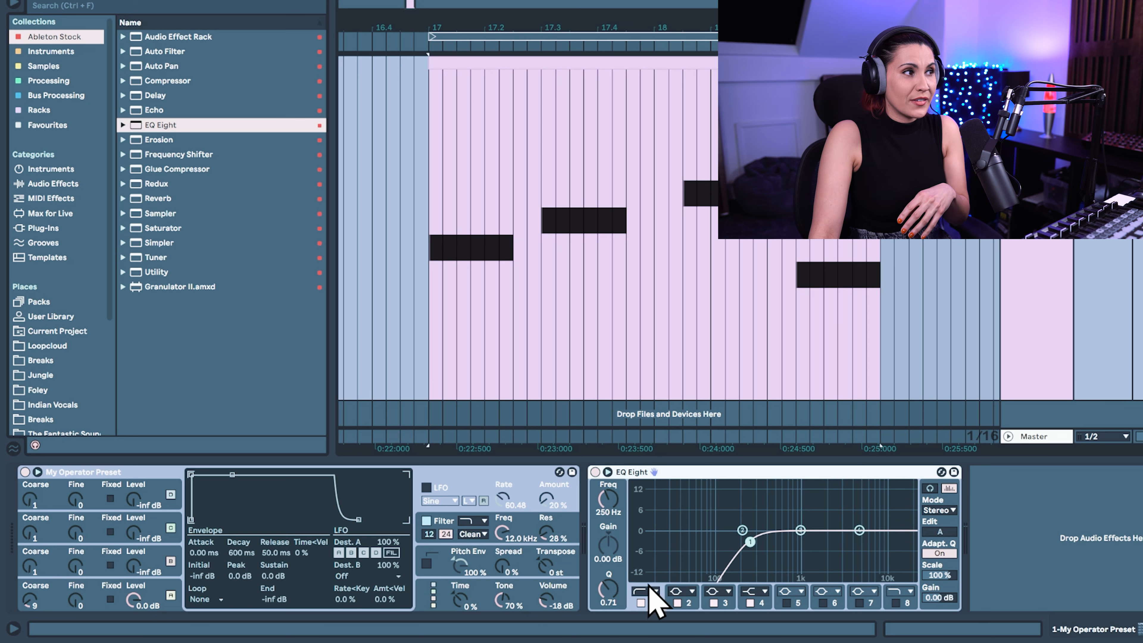
click(641, 603)
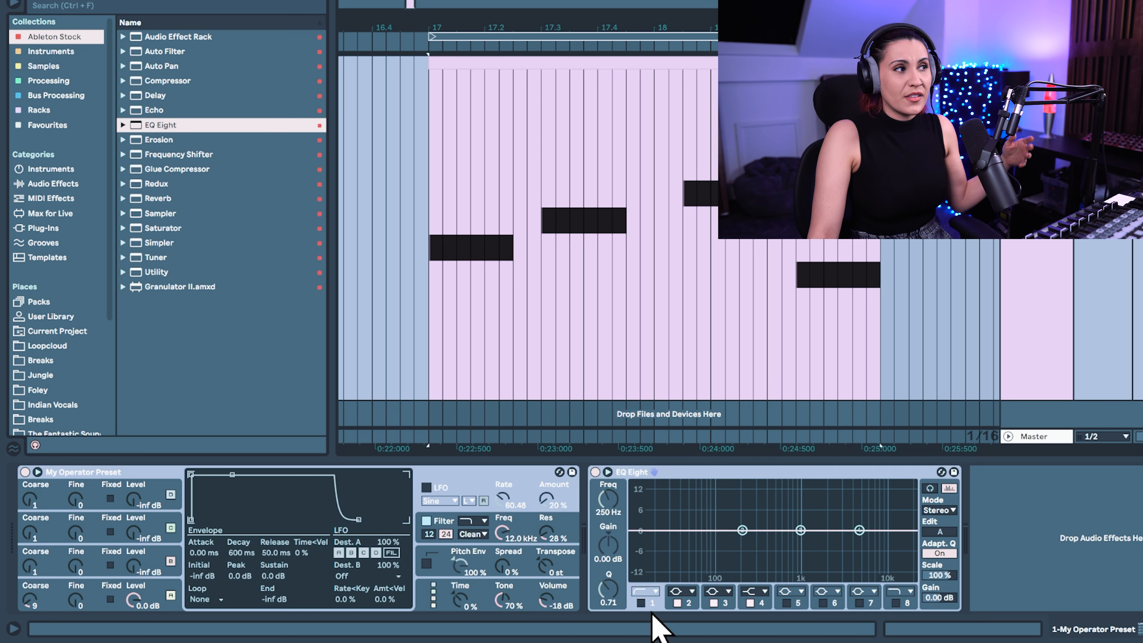
click(641, 602)
drag(750, 541, 738, 541)
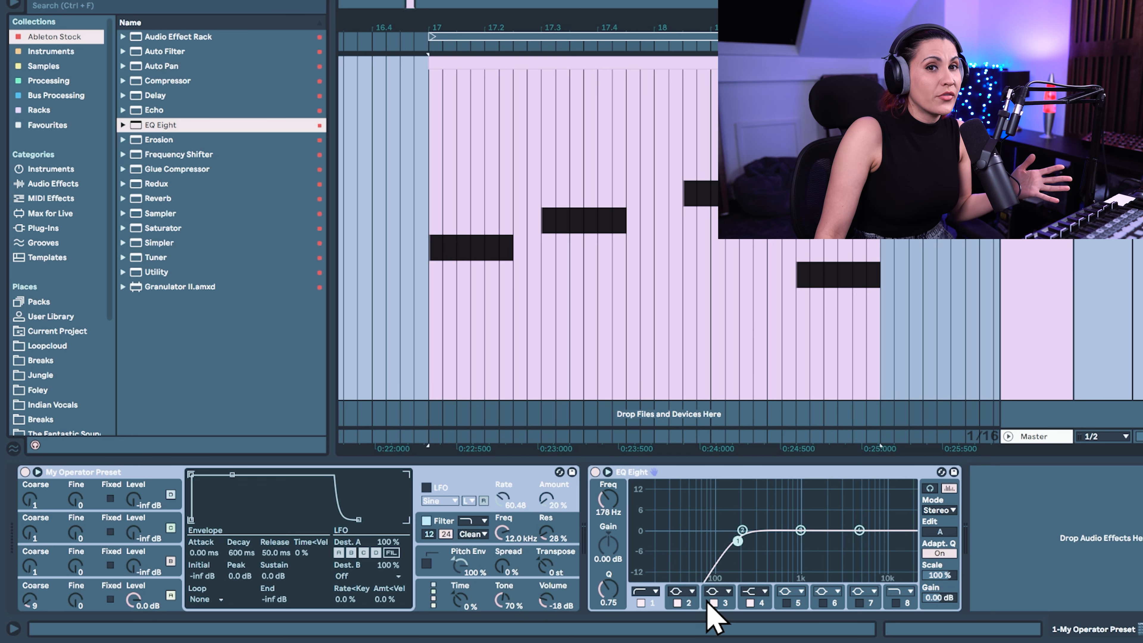
Switch EQ Eight's band 1 off and back on
click(641, 603)
click(647, 474)
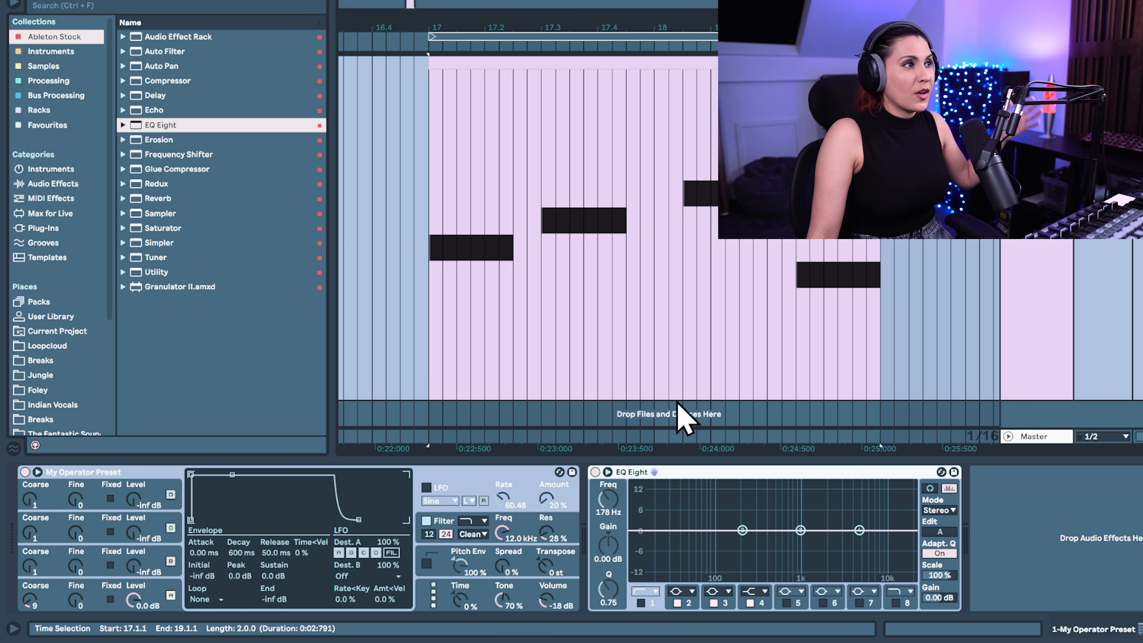
click(640, 603)
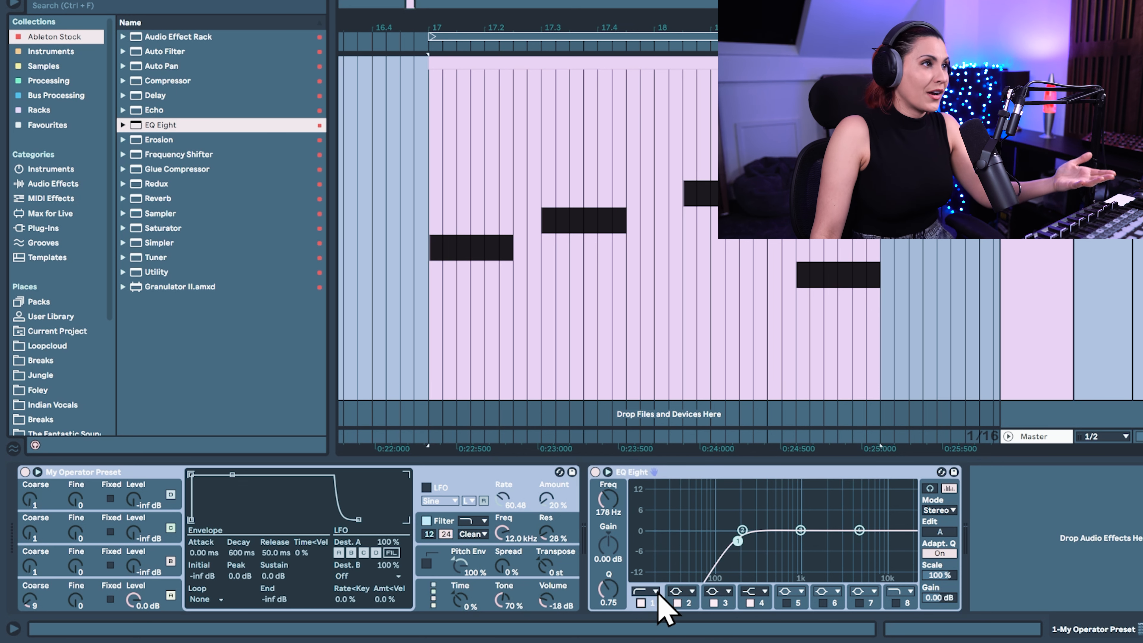